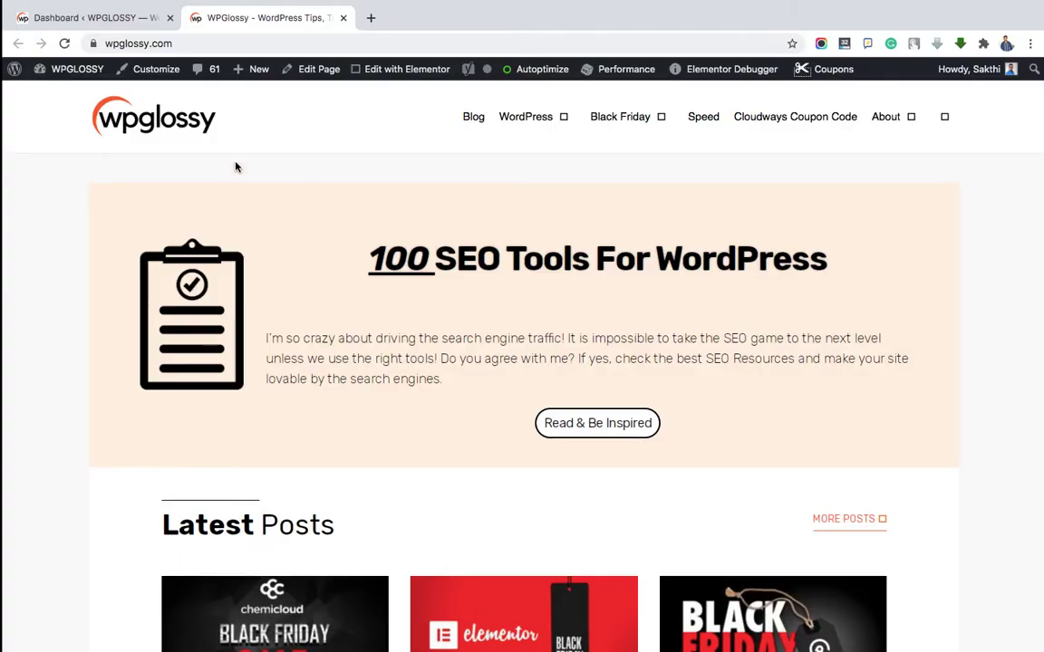
- In the Customizer's Additional CSS, paste rules showing .posted-on .updated and hiding the published date, then sign in to the preview
left_click(118, 17)
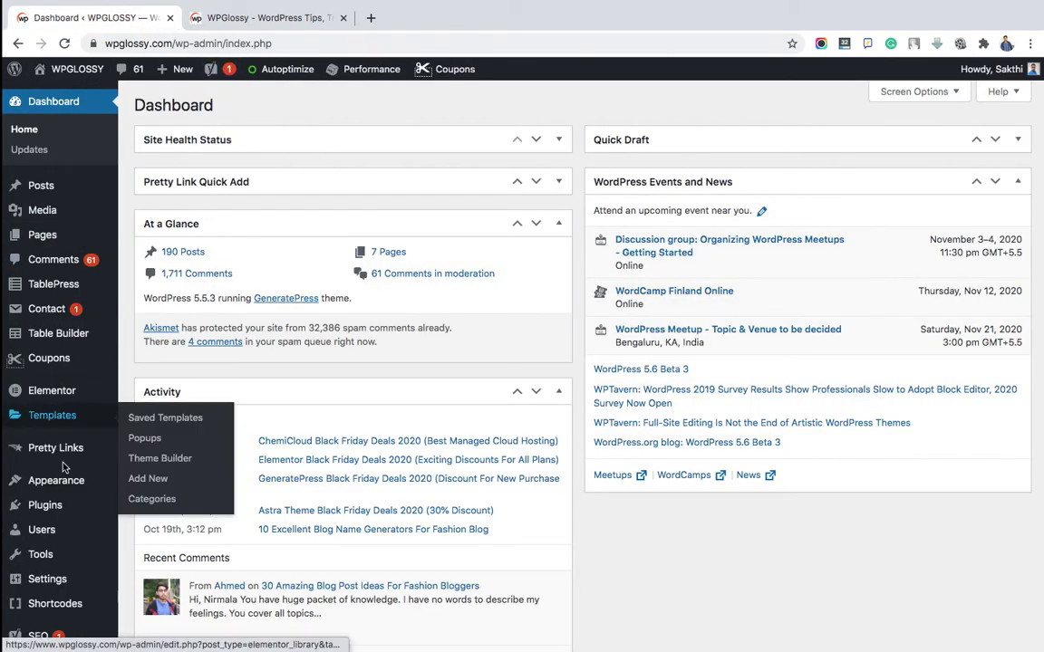
mouse_move(56, 480)
left_click(142, 506)
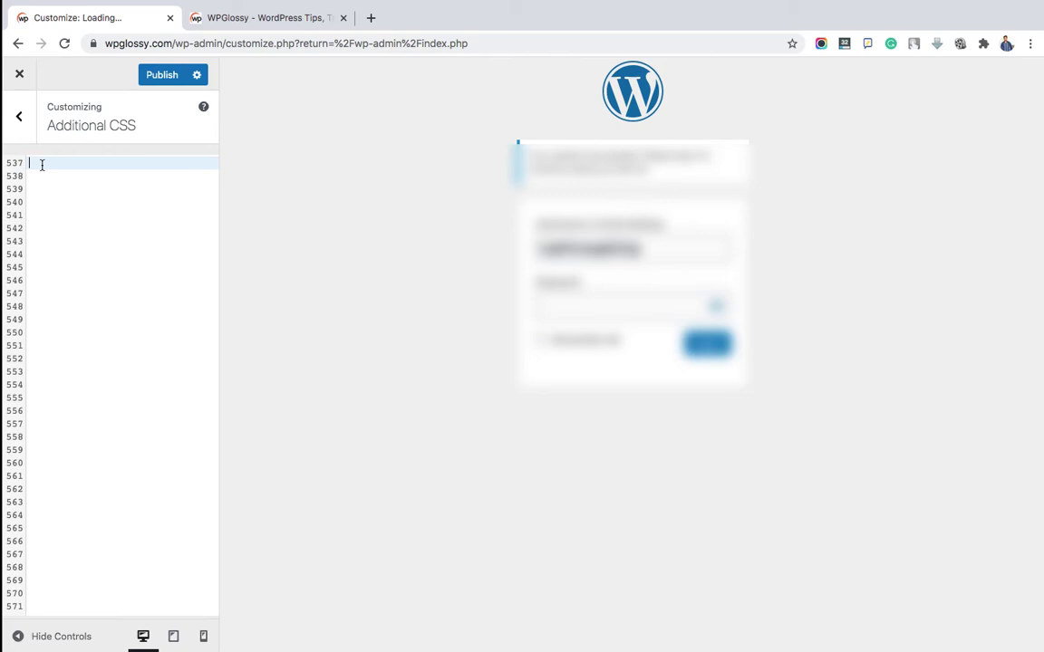
type(".posted-on .updated {     display: inline-block; }  .posted-on .updated + .entry-date {     display: none; }")
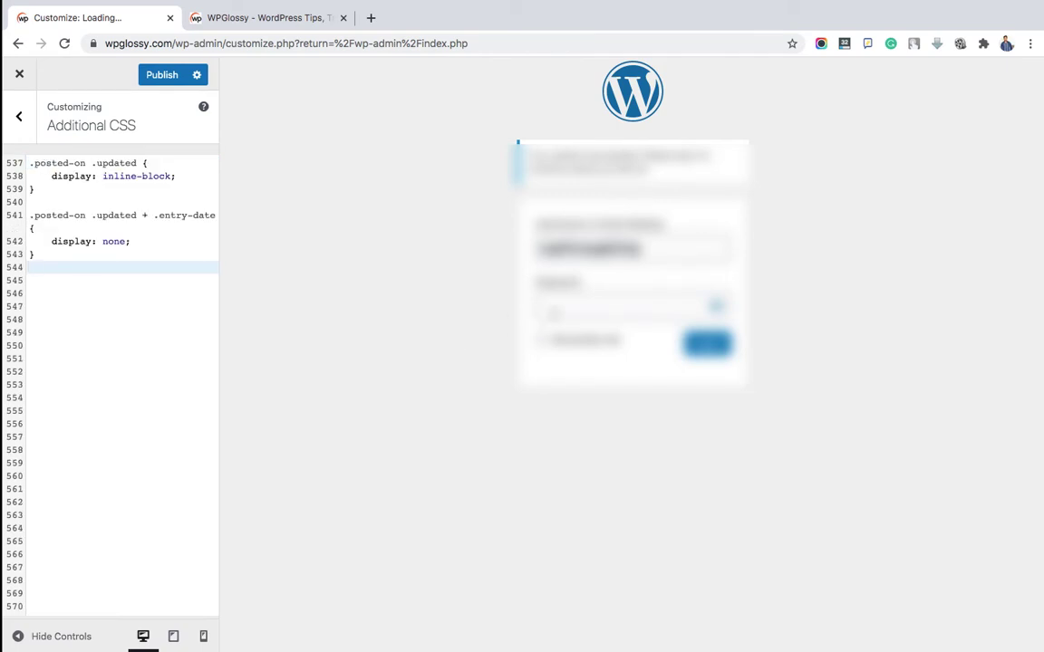
left_click(554, 313)
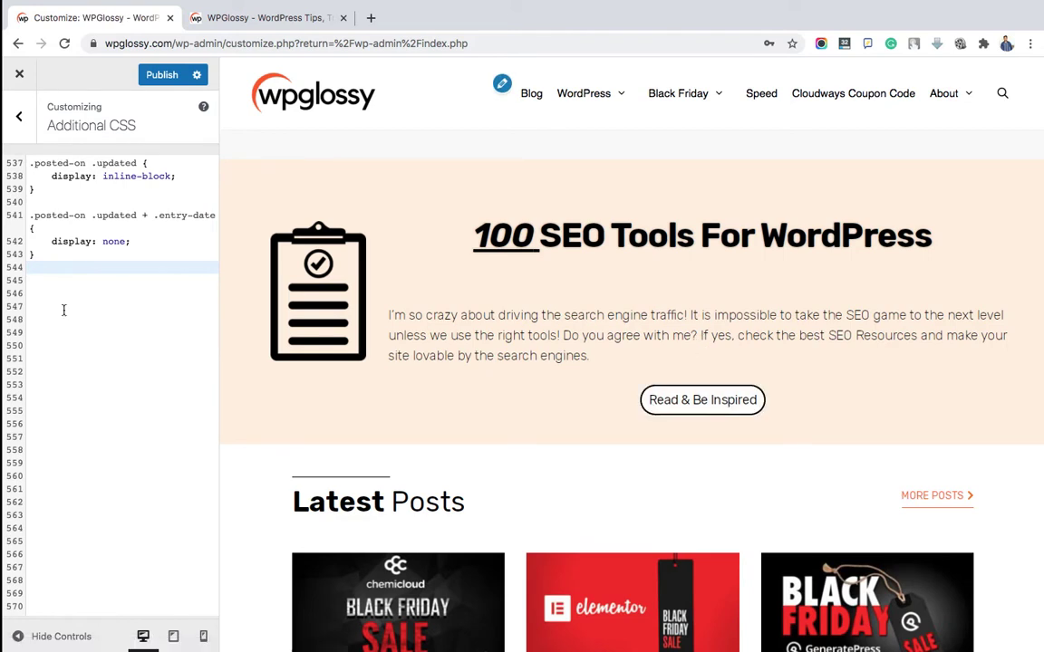
- Add a .posted-on .updated:before rule with content 'Last Updated ' and preview the Blog page
left_click(36, 267)
type(".posted-on .updated:before {     content: \"Last Updated \"; }")
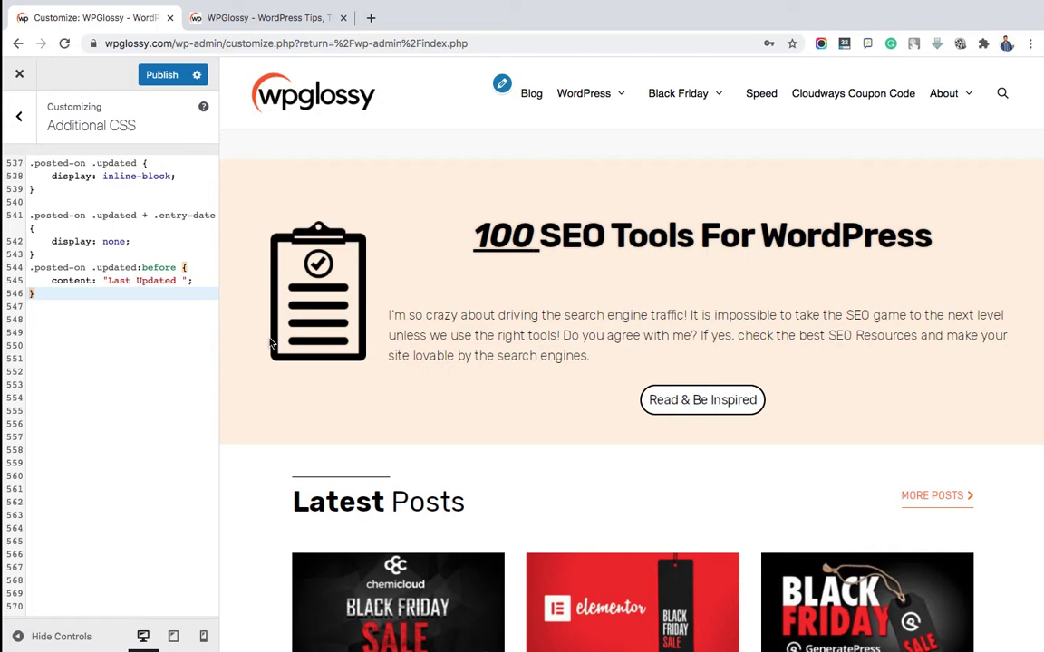
left_click(528, 105)
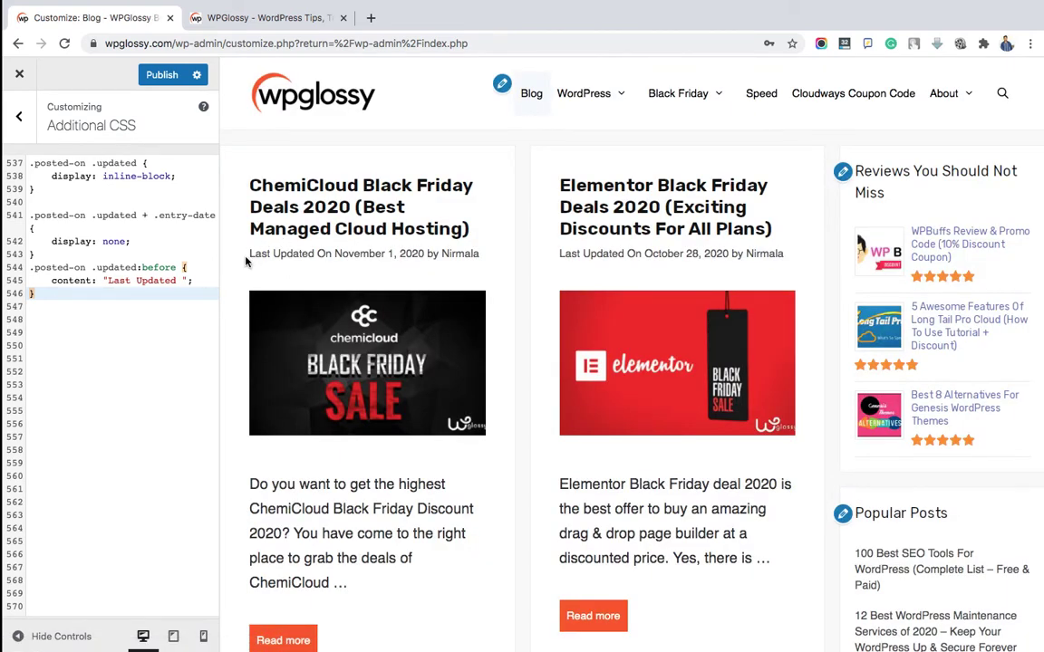
- Test an edit to the label text, undo it back to 'Last Updated', and publish the CSS
double_click(155, 281)
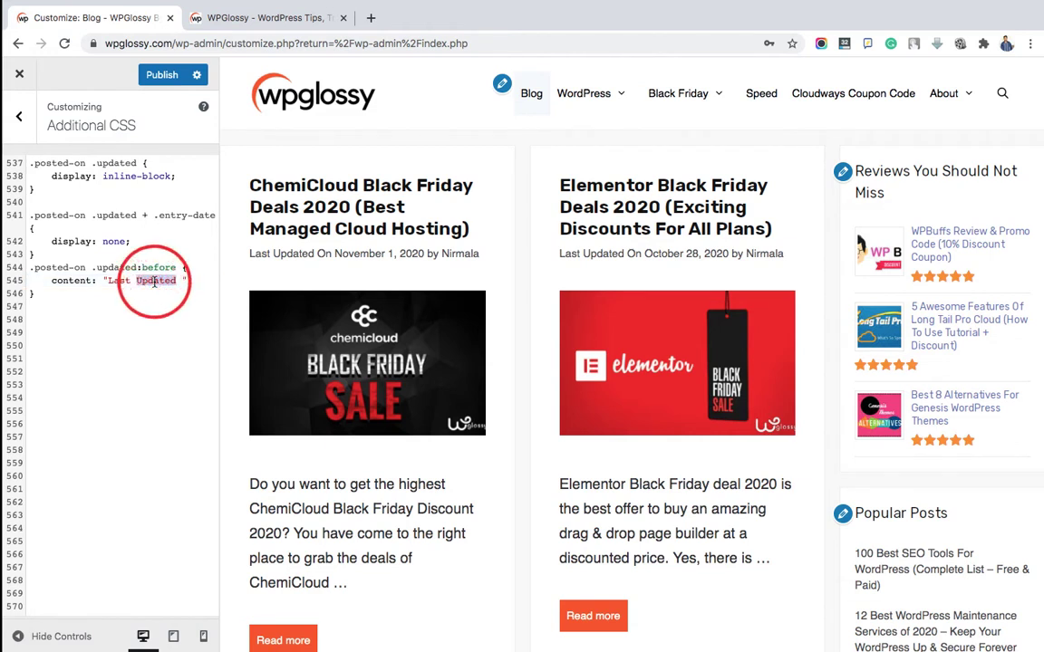
type("Modifi")
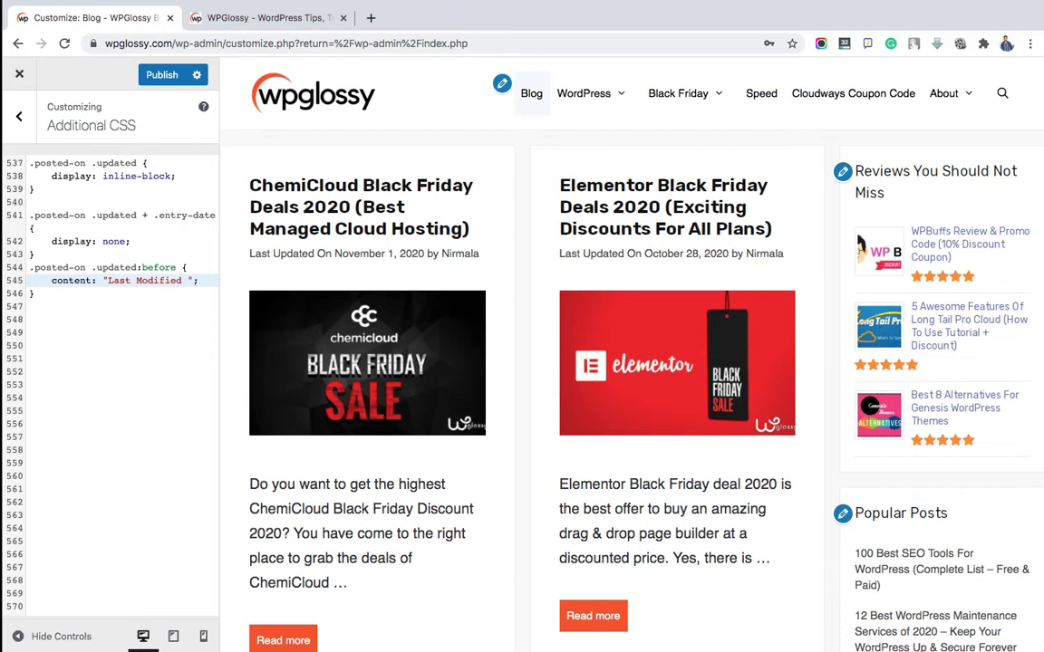
key("ctrl+z")
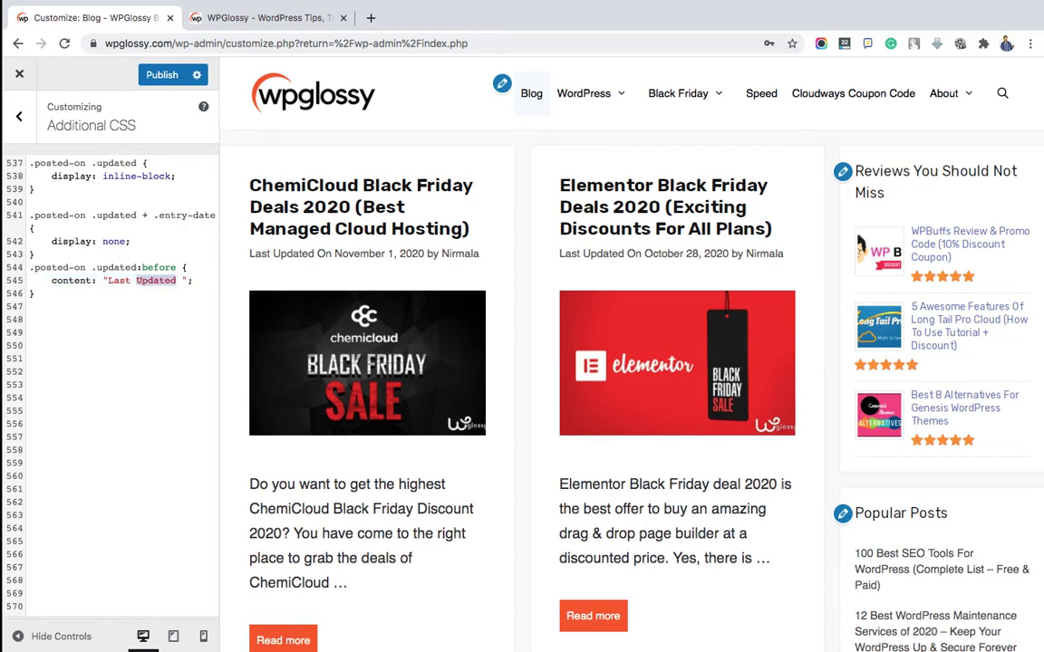
left_click(162, 77)
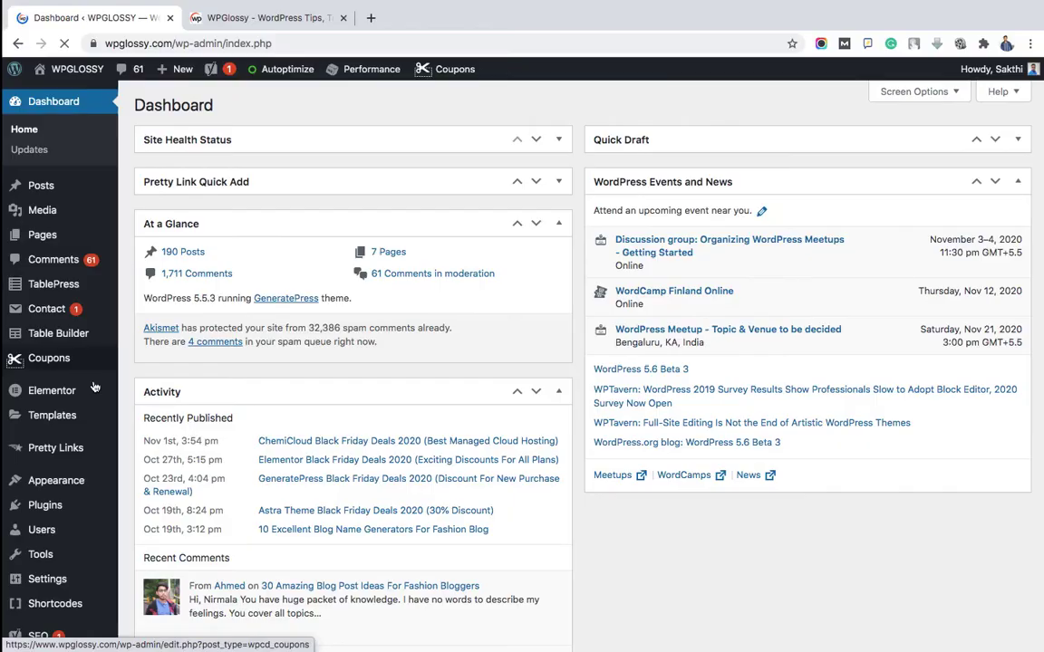
- Glance at the live site homepage, then return to the admin Dashboard
mouse_move(95, 388)
left_click(262, 20)
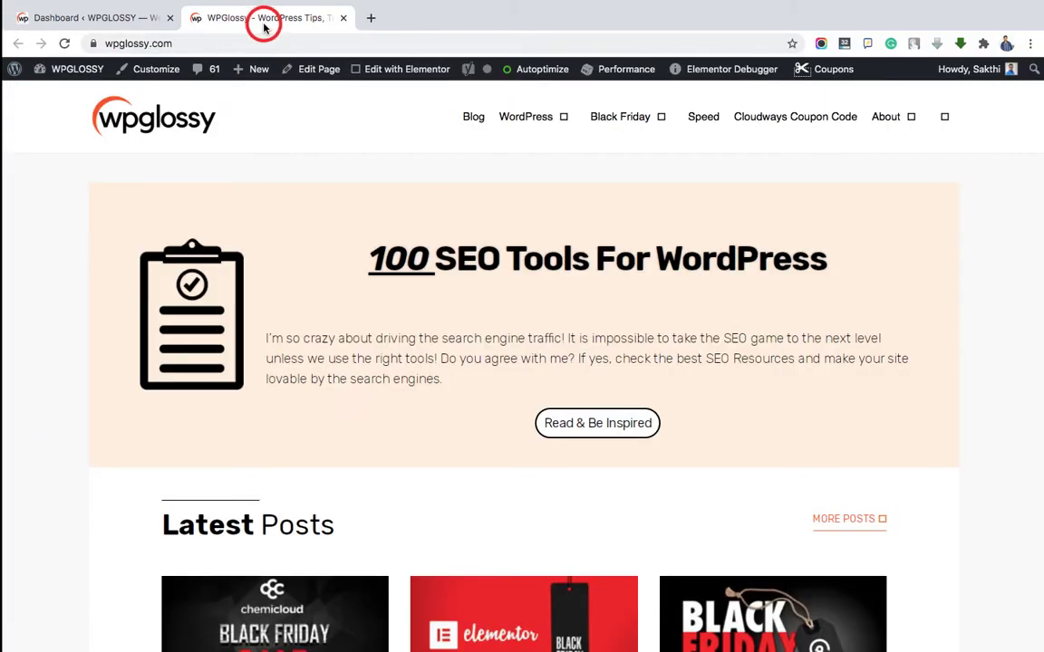
left_click(51, 16)
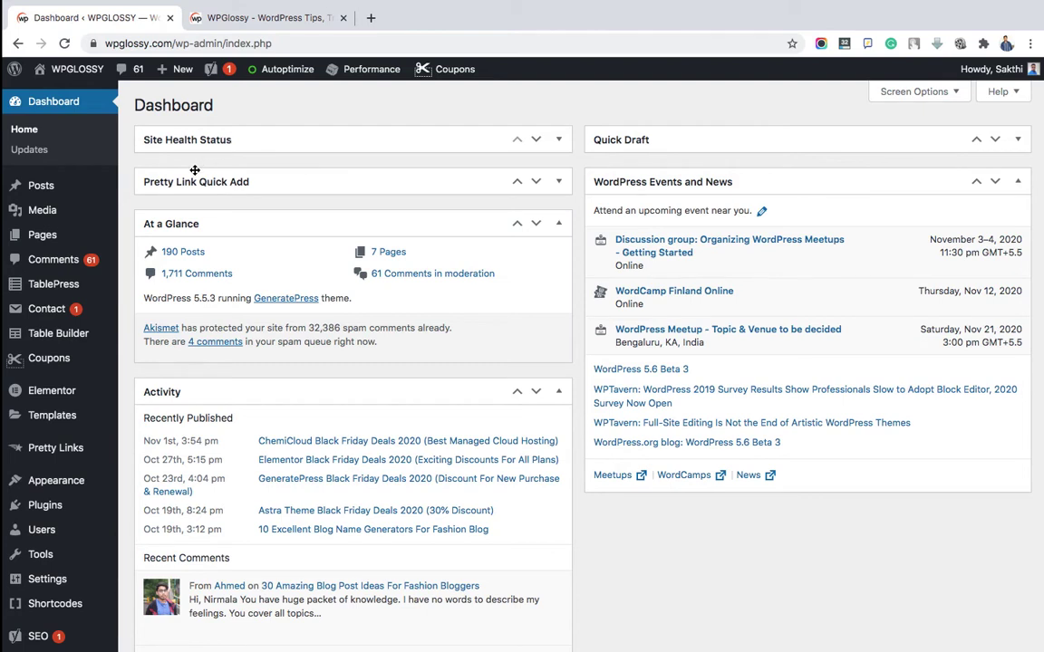
mouse_move(79, 493)
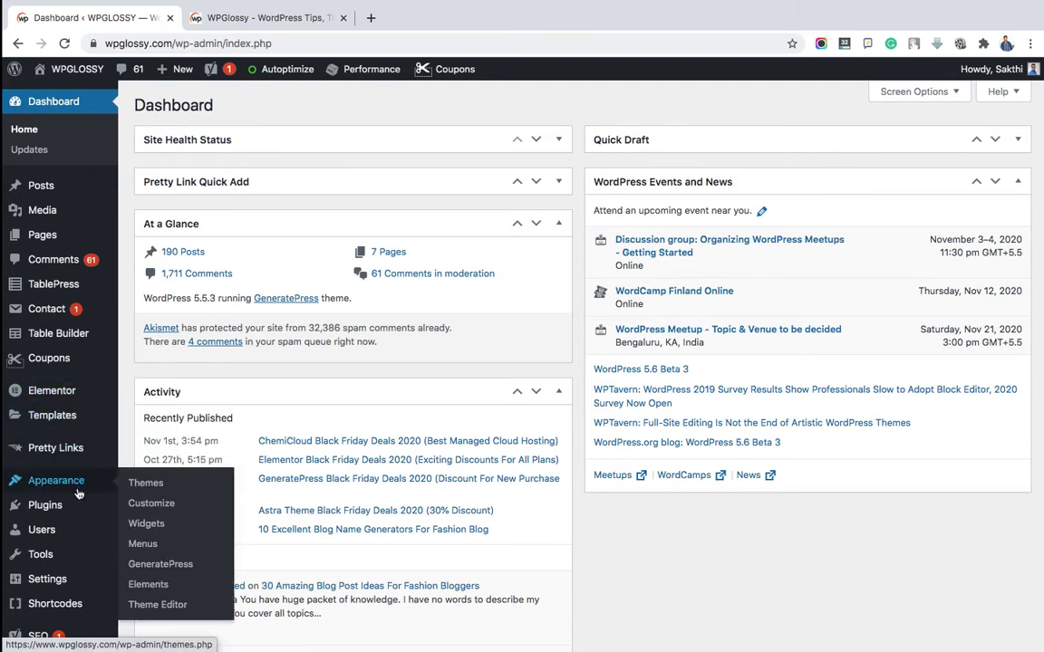
- Append the 'Last Updated On' generate_post_date_output filter to functions.php, save it, and view the Blog page
left_click(159, 606)
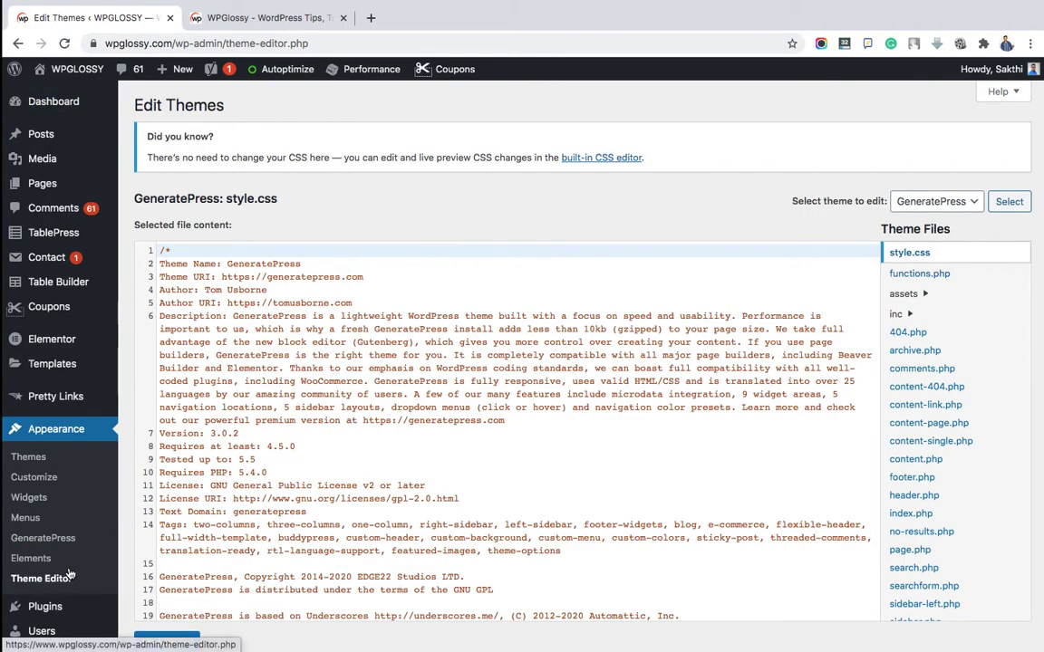
left_click(922, 275)
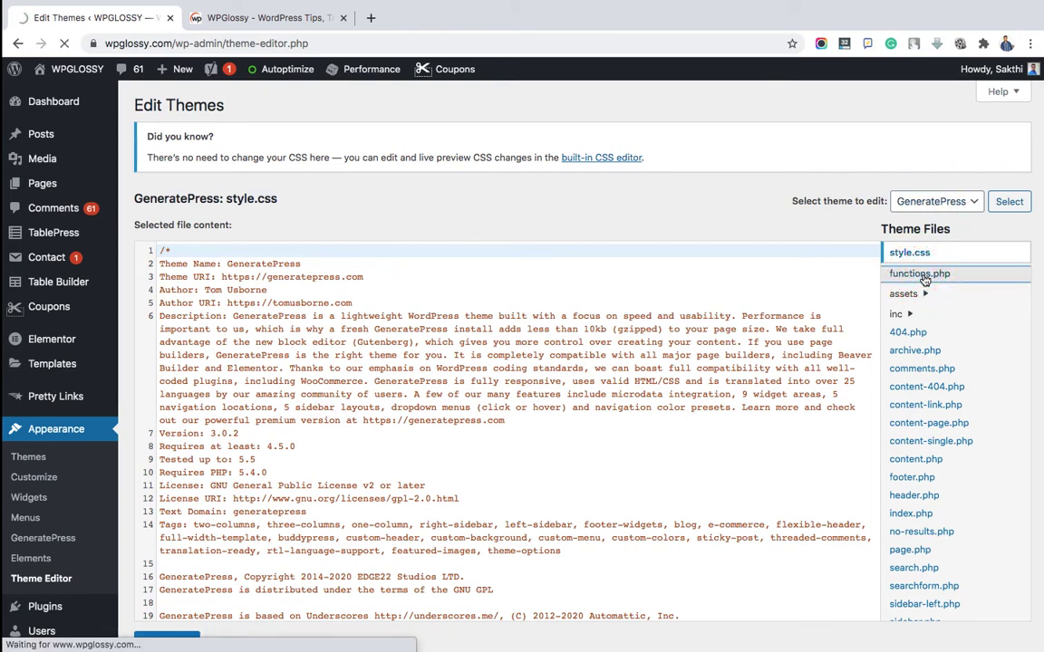
scroll(351, 430, "down", 5)
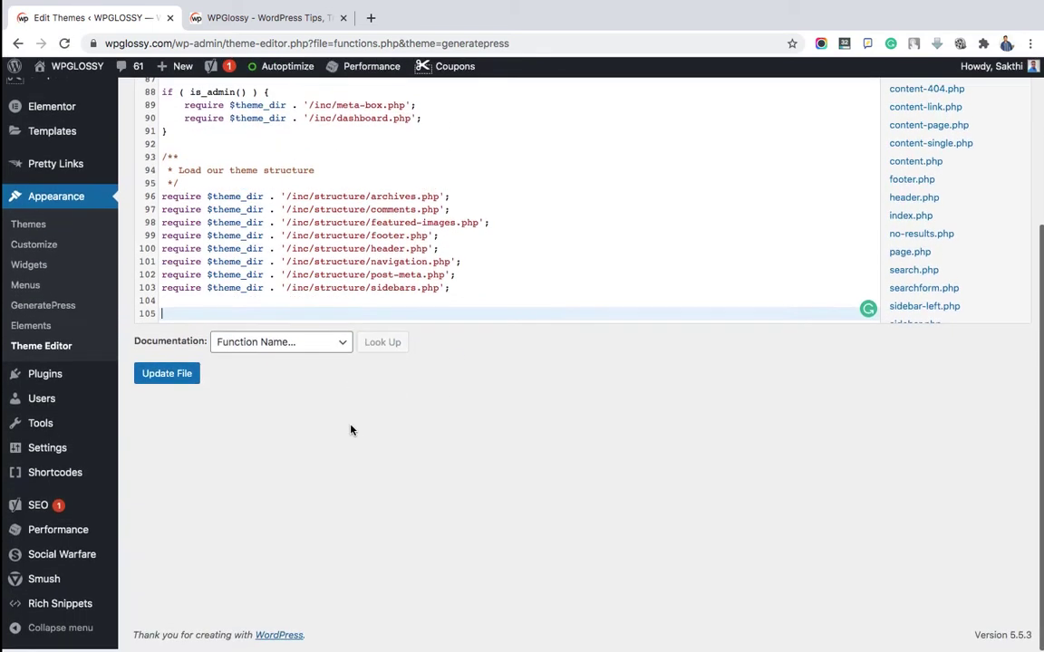
type("add_filter( 'generate_post_date_output', function( $output, $time_string ) { \t$time_string = '<time class=\"entry-date published\" datetime=\"%1$s\" itemprop=\"datePublished\">%2$s</time>';  \tif ( get_the_time( 'U' ) !== get_the_modified_time( 'U' ) ) { \t\t$time_string = '<time class=\"entry-date updated-date\" datetime=\"%3$s\" itemprop=\"dateModified\">Last Updated On %4$s</time>'; \t}  \t$time_string = sprintf( $time_string, \t\tesc_attr( get_the_date( 'c' ) ), \t\tesc_html( get_the_date() ), \t\tesc_attr( get_the_modified_date( 'c' ) ), \t\tesc_html( get_the_modified_date() ) \t);  \treturn sprintf( '<span class=\"posted-on\">%s</span> ', \t\t$time_string \t); }, 10, 2 );")
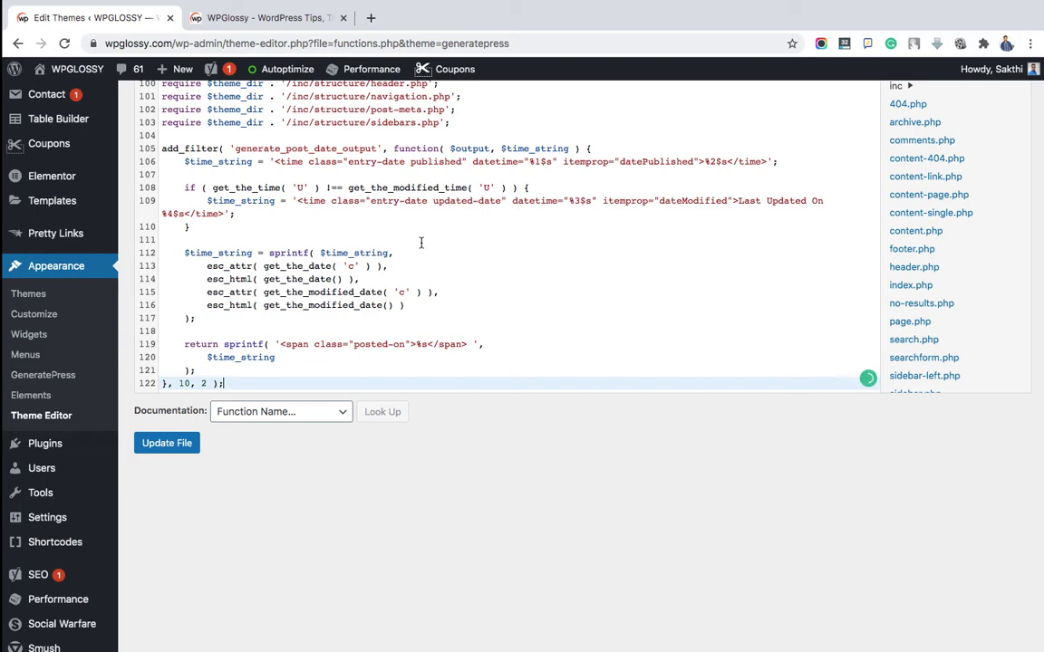
left_click(164, 444)
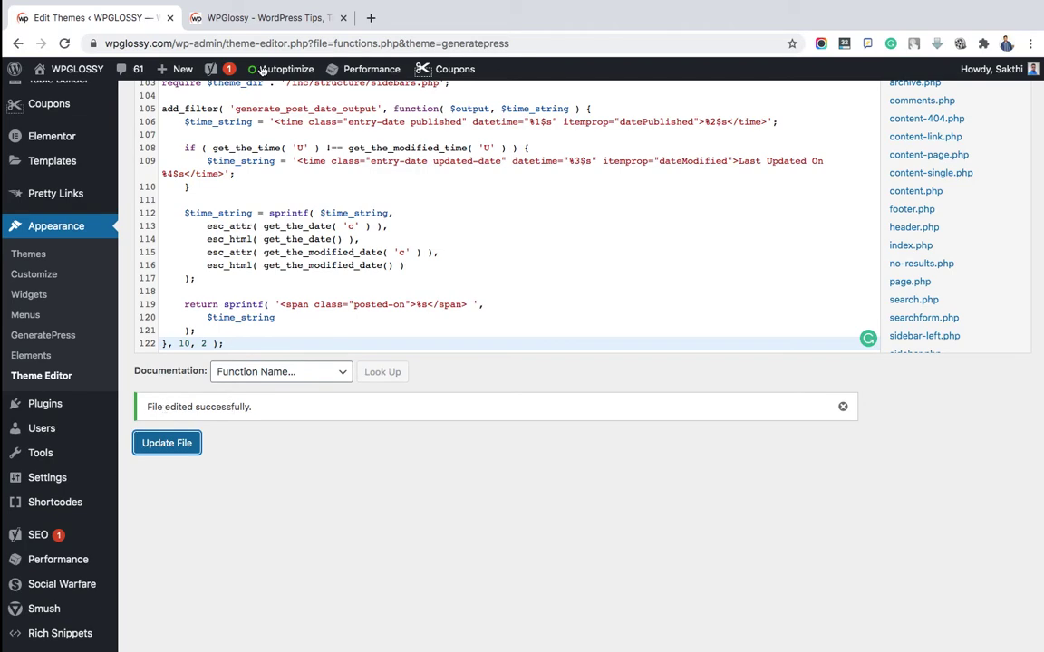
left_click(272, 19)
left_click(474, 122)
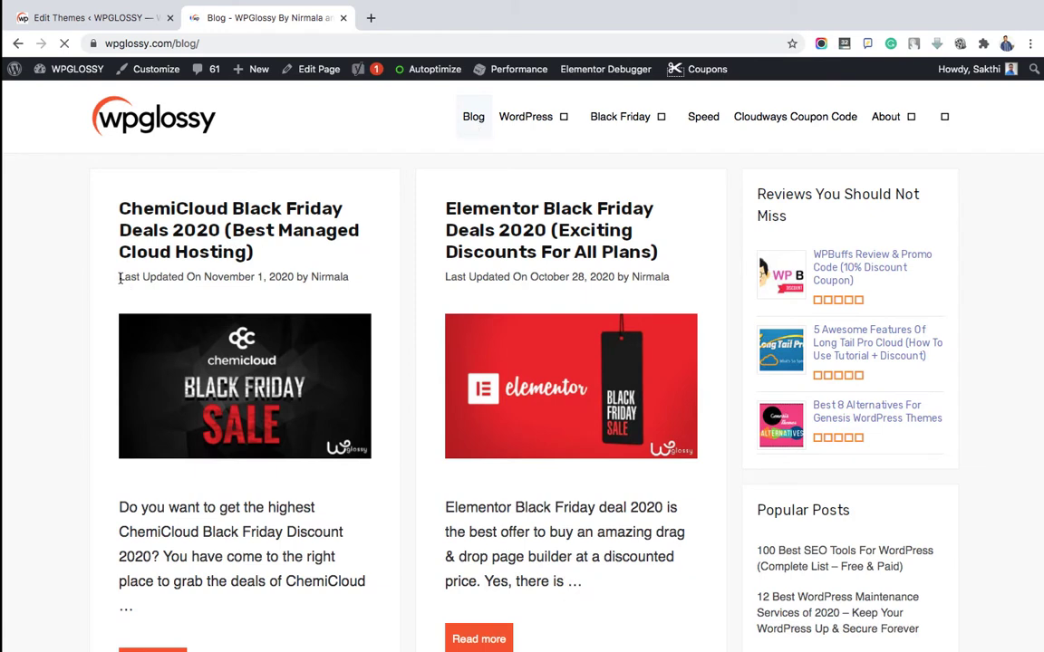
- Select the date line under the first post's title on the Blog page to inspect it
left_click_drag(119, 280, 203, 277)
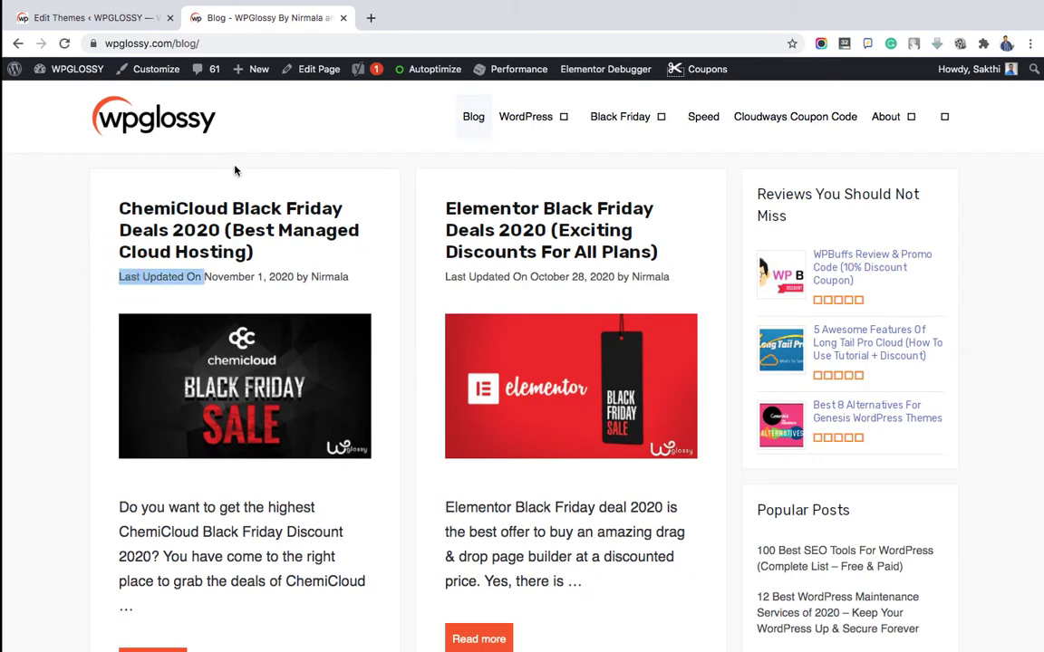
left_click(196, 287)
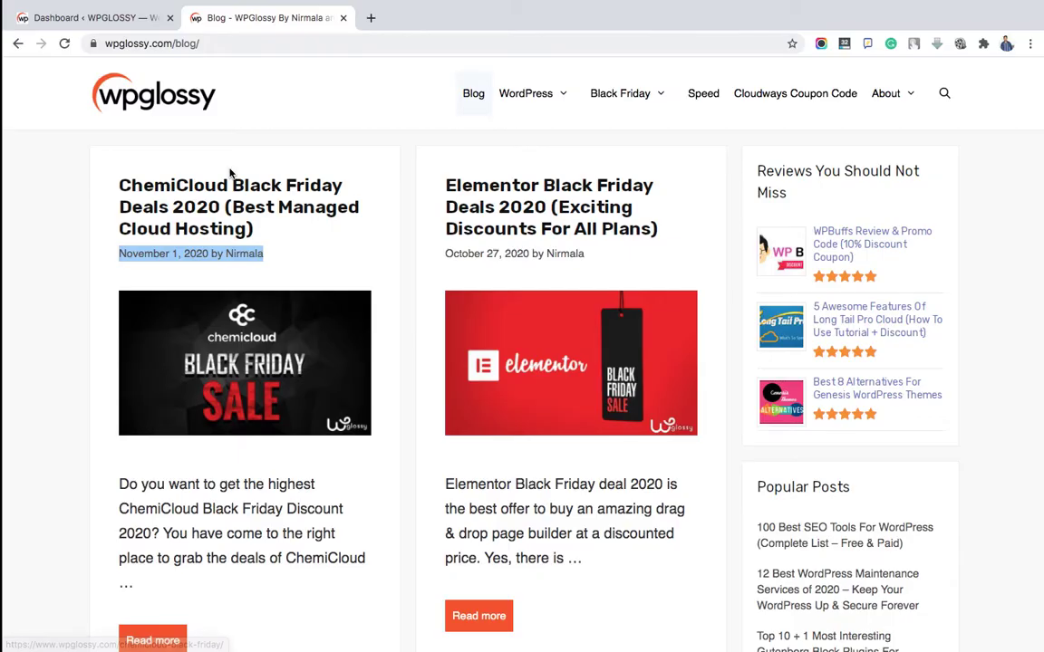
- Search the plugin directory for 'code snippets', then install and activate Code Snippets
left_click(140, 23)
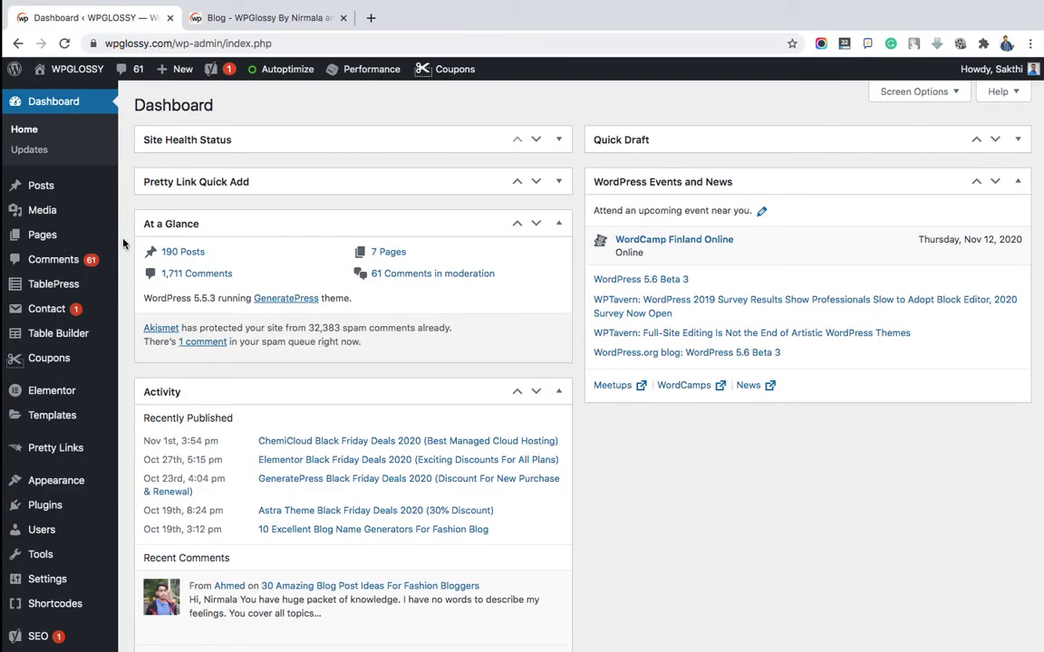
scroll(72, 362, "down", 5)
mouse_move(68, 391)
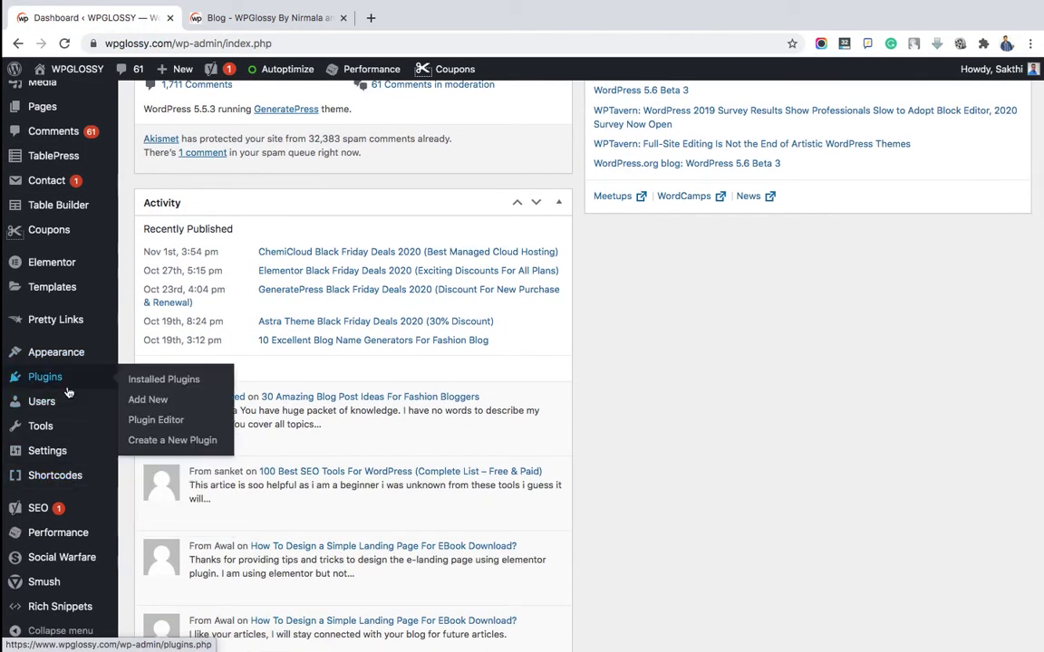
left_click(147, 403)
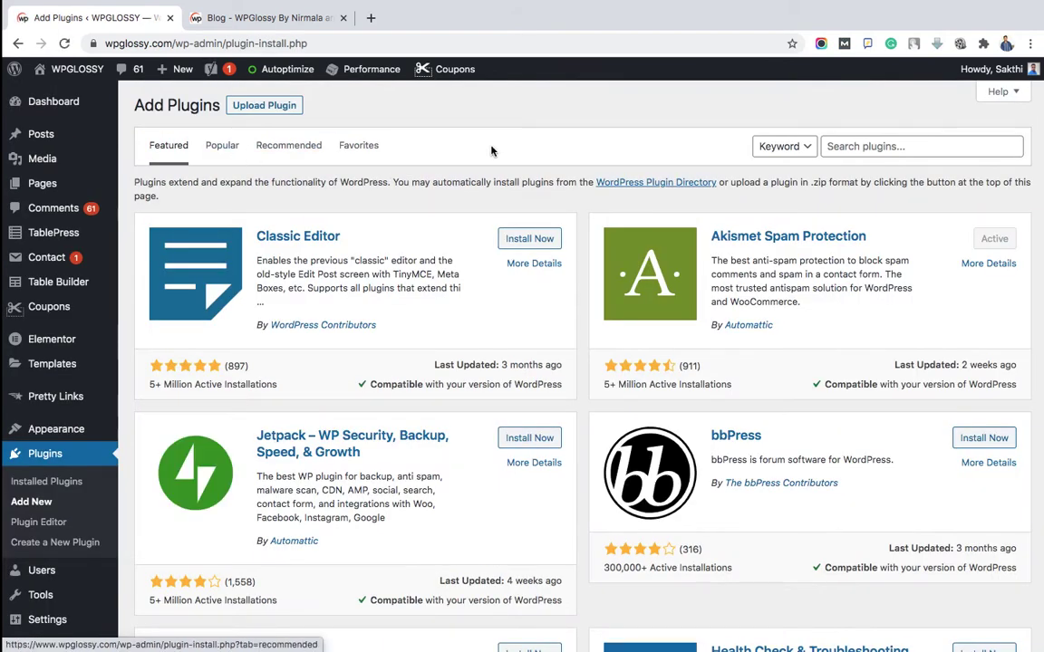
left_click(859, 140)
type("code ")
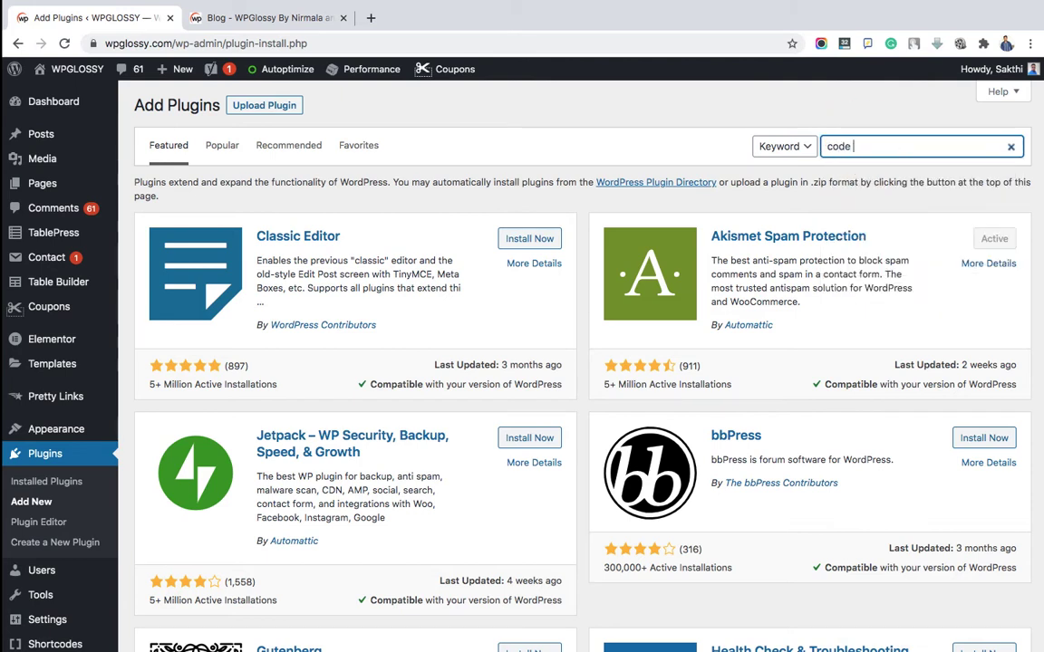
type("snippets")
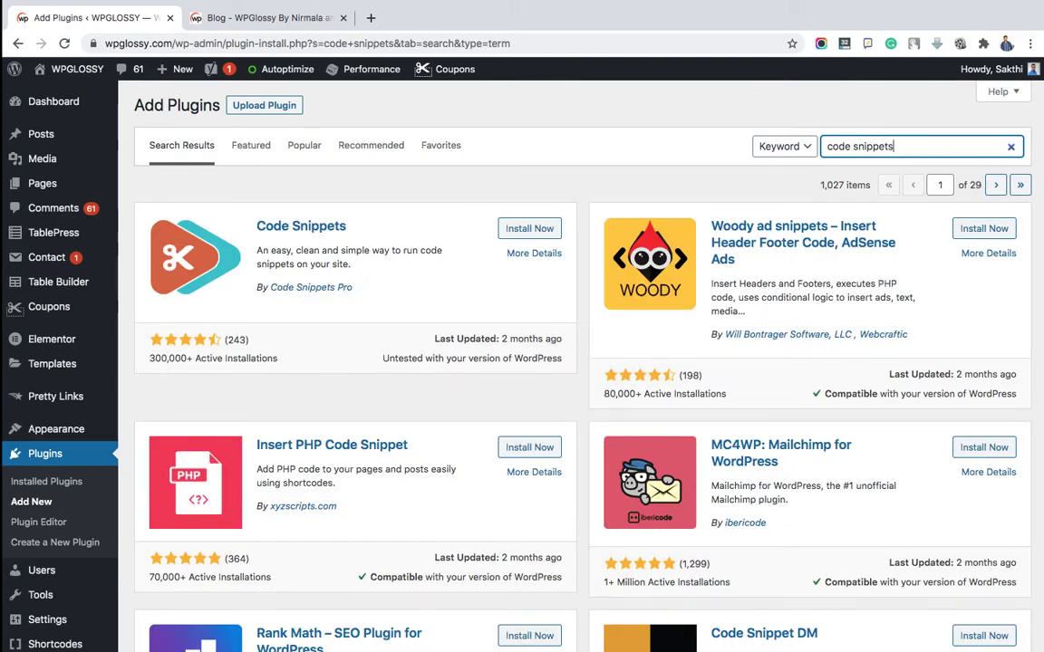
left_click(531, 230)
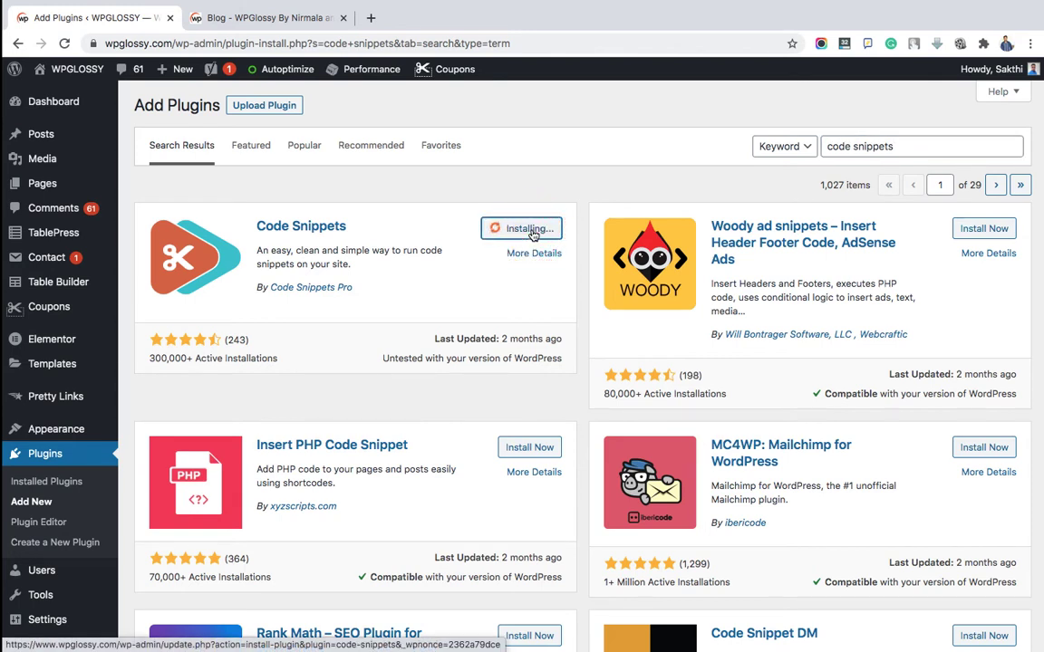
left_click(531, 231)
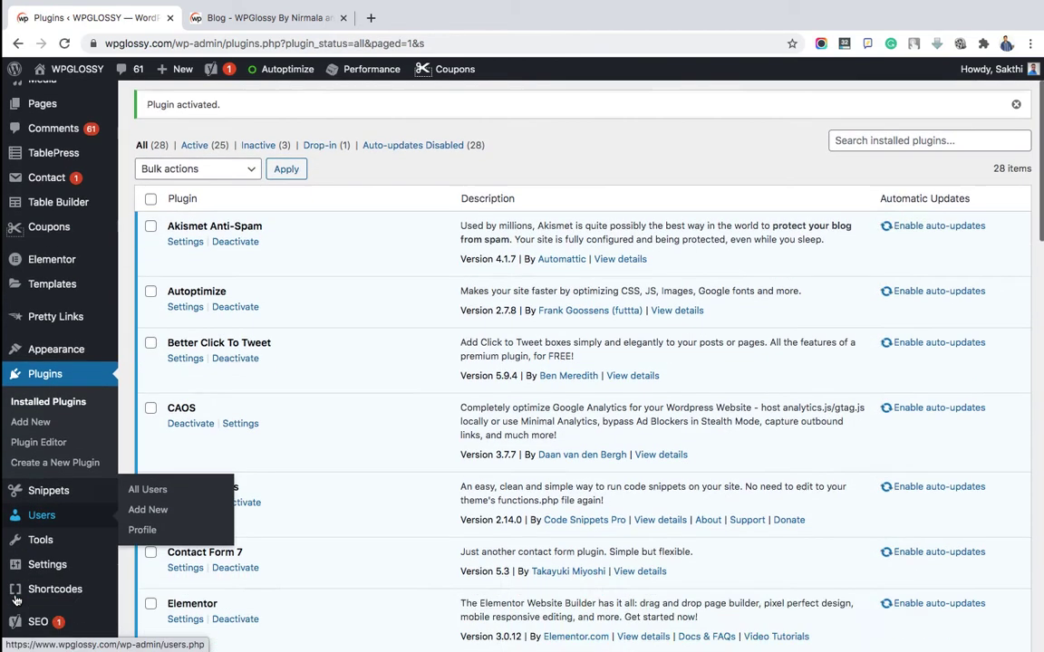
scroll(18, 589, "down", 5)
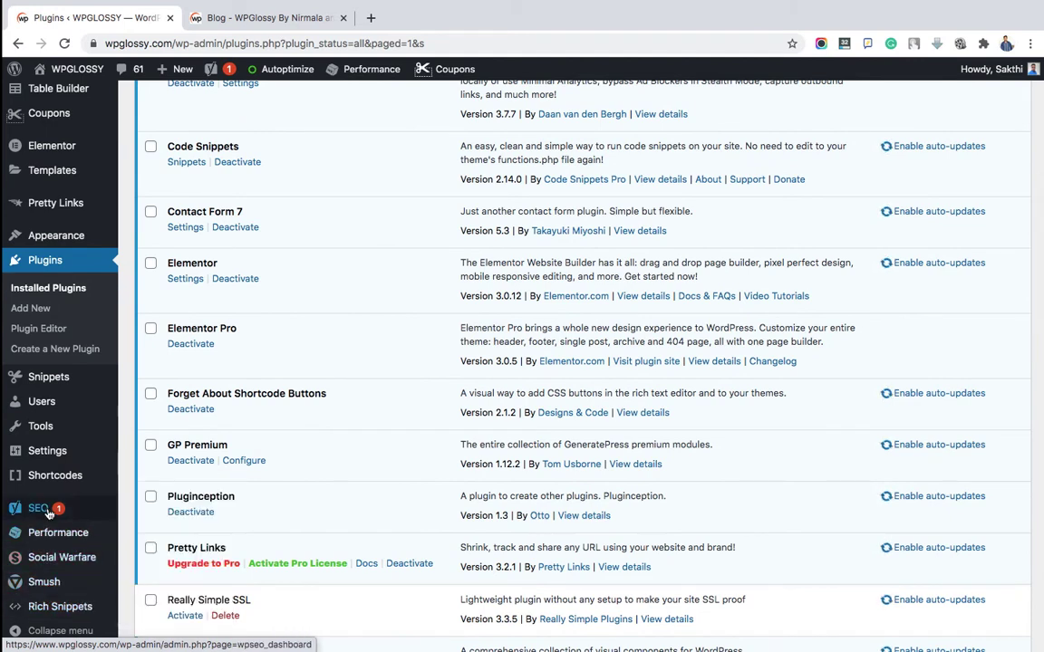
mouse_move(59, 381)
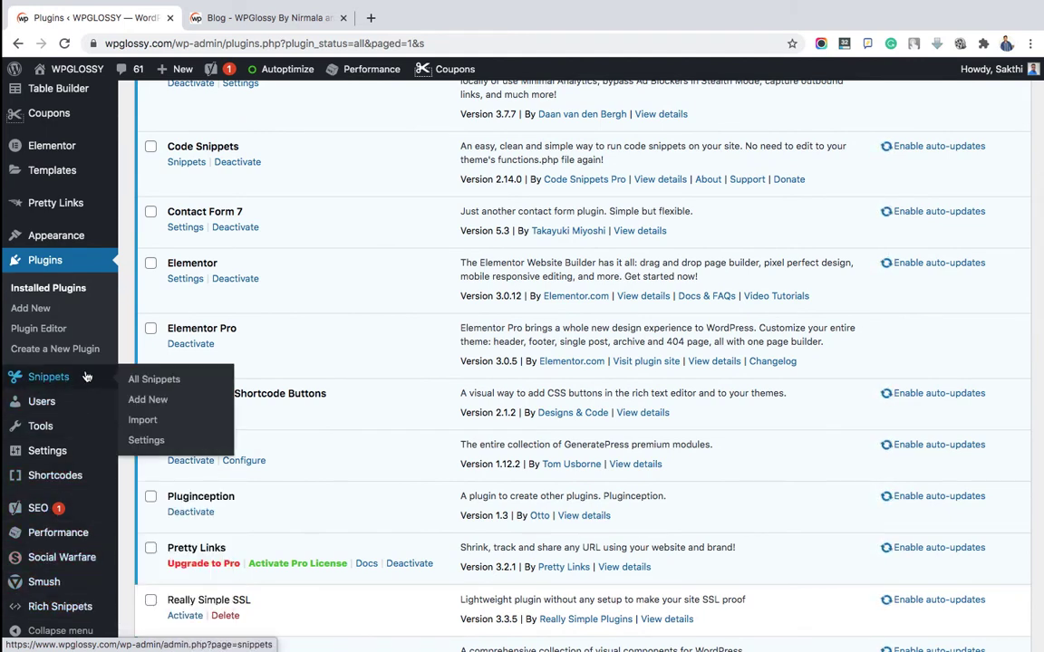
- Create a snippet titled 'Last Updated Date' containing the pasted add_filter PHP code, then save and activate it
left_click(155, 401)
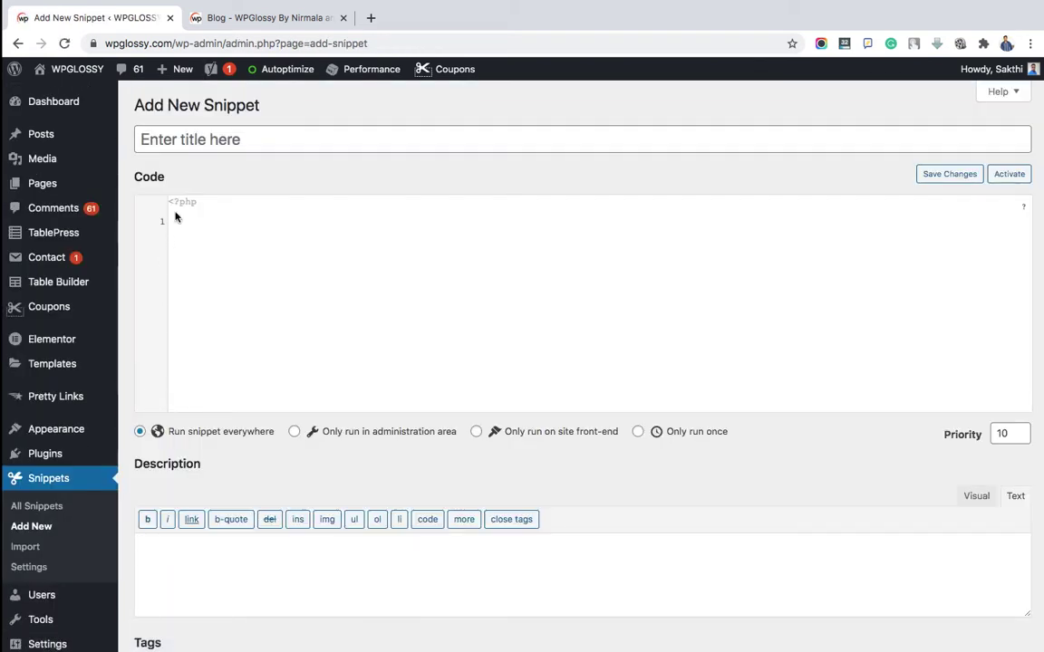
left_click(204, 138)
type("Last Upd")
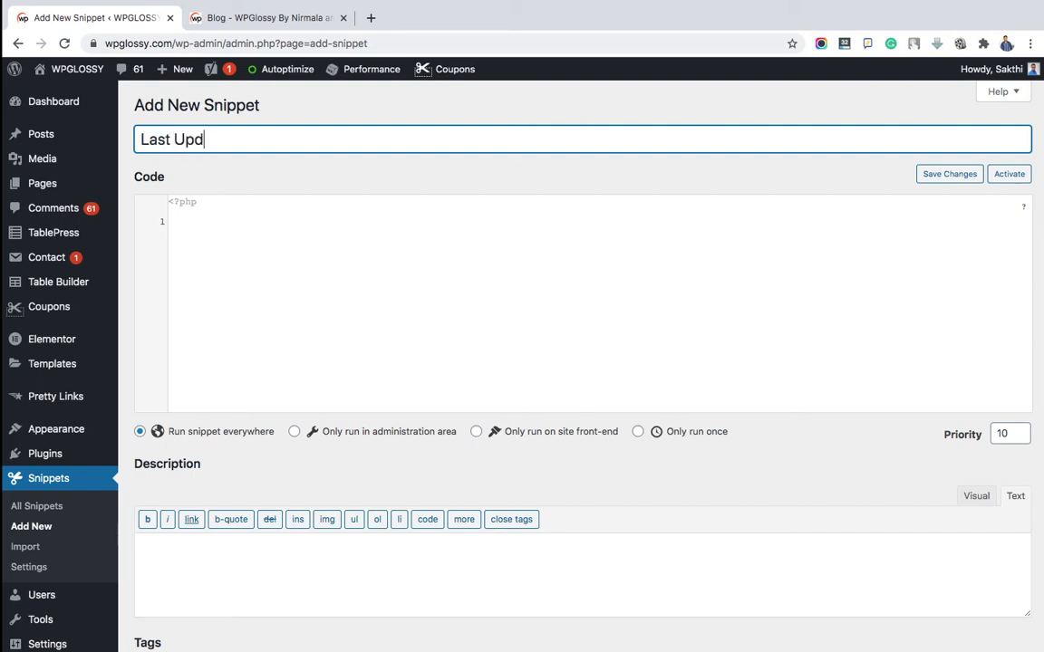
type("ated Date")
left_click(198, 240)
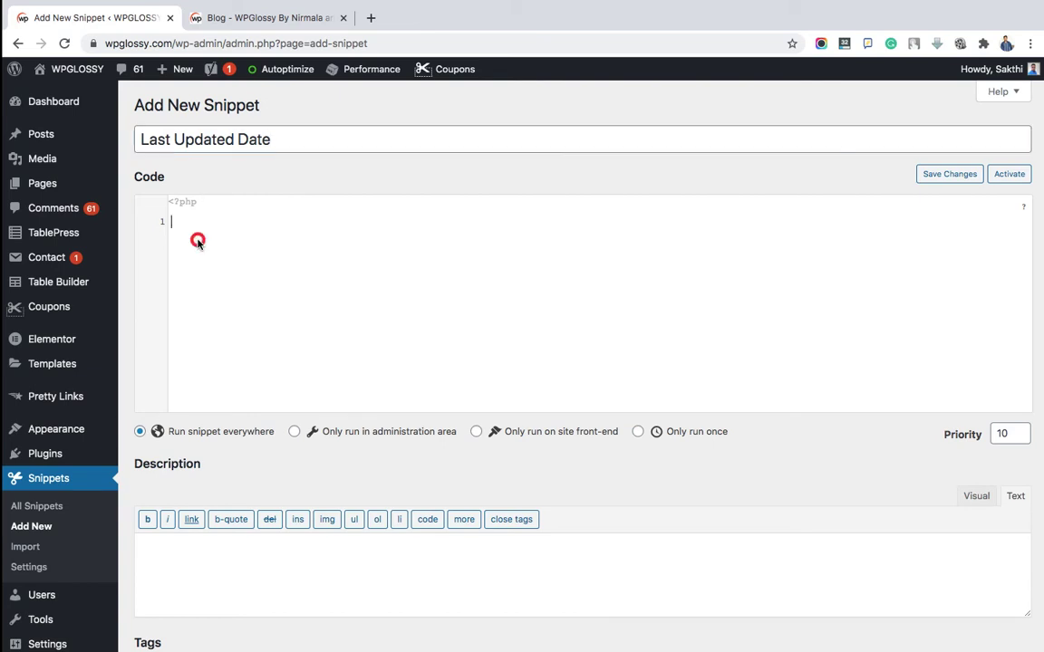
type("add_filter( 'generate_post_date_output', function( $output, $time_string ) { \t$time_string = '<time class=\"entry-date published\" datetime=\"%1$s\" itemprop=\"datePublished\">%2$s</time>';  \tif ( get_the_time( 'U' ) !== get_the_modified_time( 'U' ) ) { \t\t$time_string = '<time class=\"entry-date updated-date\" datetime=\"%3$s\" itemprop=\"dateModified\">Last Updated On %4$s</time>'; \t}  \t$time_string = sprintf( $time_string, \t\tesc_attr( get_the_date( 'c' ) ), \t\tesc_html( get_the_date() ), \t\tesc_attr( get_the_modified_date( 'c' ) ), \t\tesc_html( get_the_modified_date() ) \t);  \treturn sprintf( '<span class=\"posted-on\">%s</span> ', \t\t$time_string \t); }, 10, 2 );")
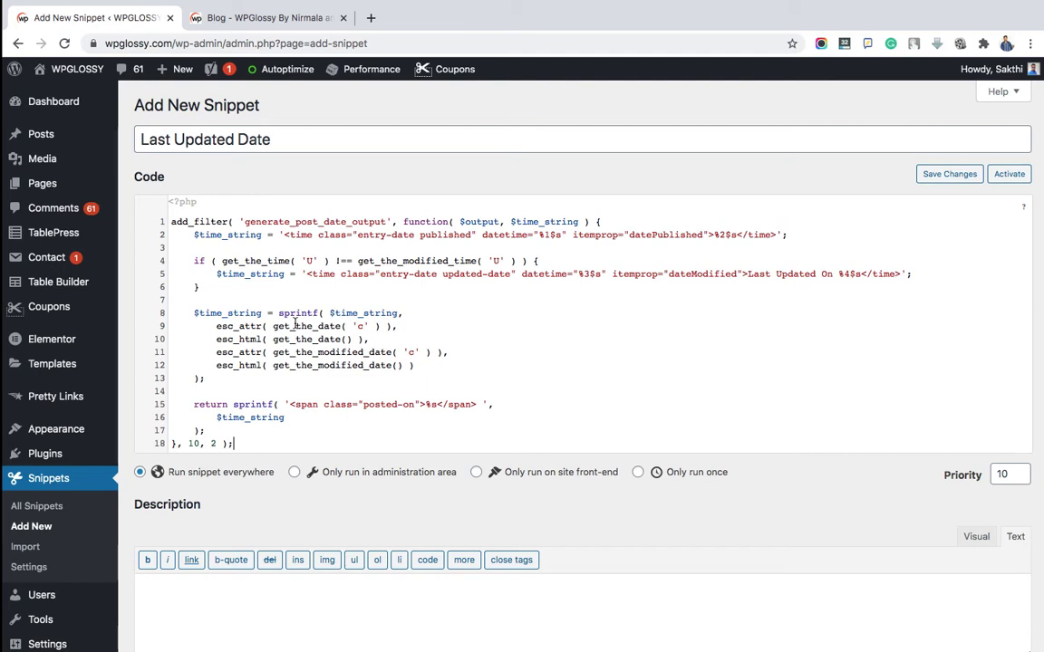
scroll(433, 427, "down", 1)
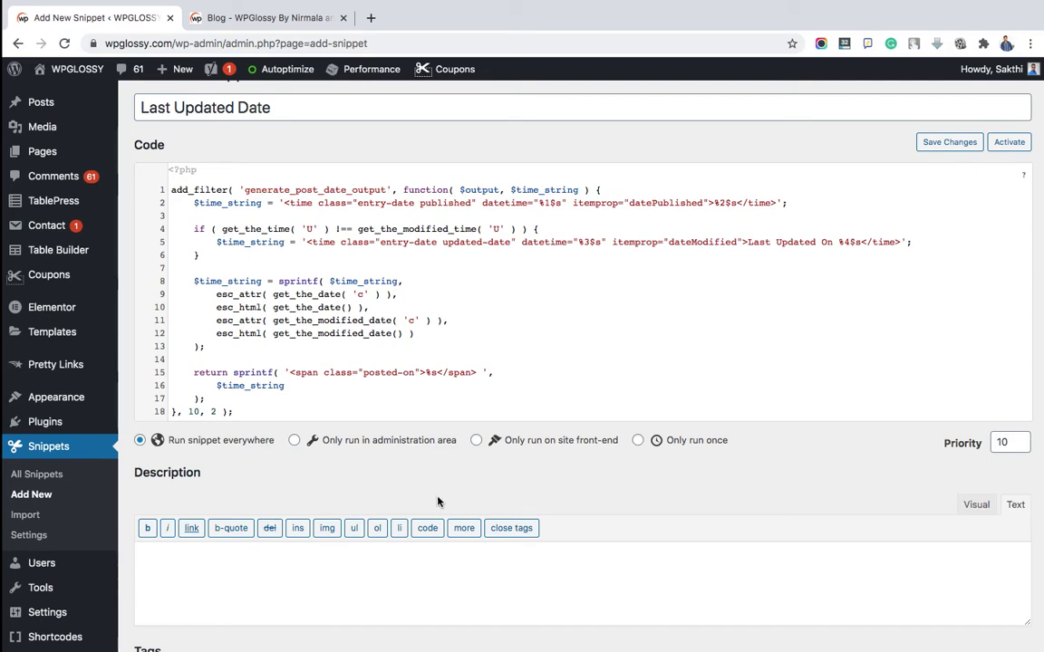
scroll(438, 500, "down", 5)
left_click(200, 575)
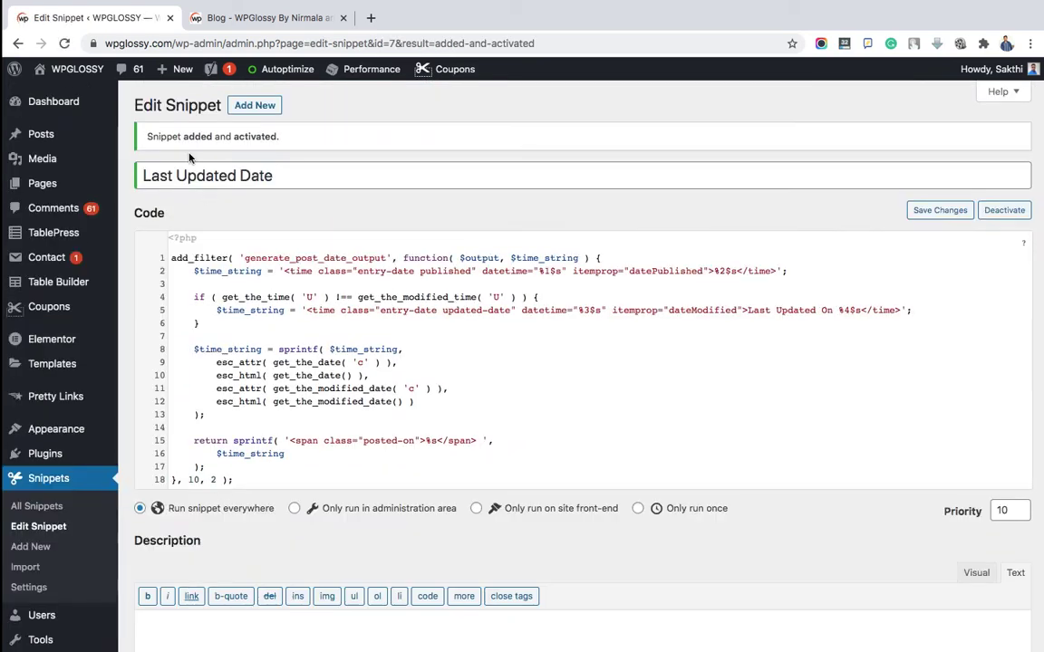
- Open and reload the ChemiCloud Black Friday Deals post to confirm 'Last Updated On November 1, 2020'
key("ctrl+Tab")
left_click(227, 209)
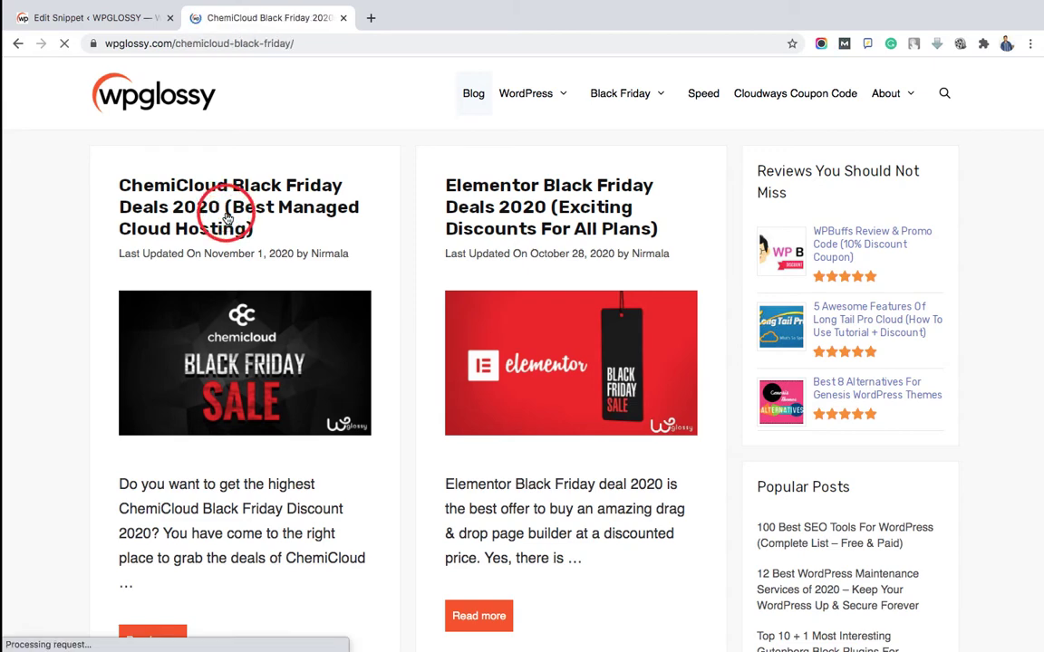
left_click(66, 44)
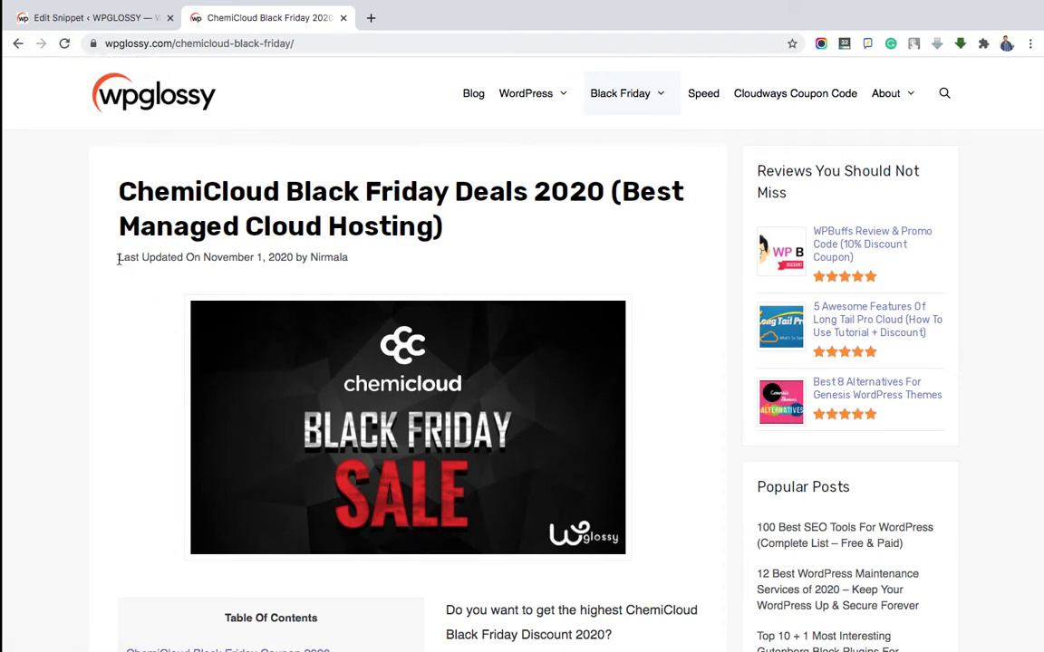
left_click_drag(118, 258, 362, 261)
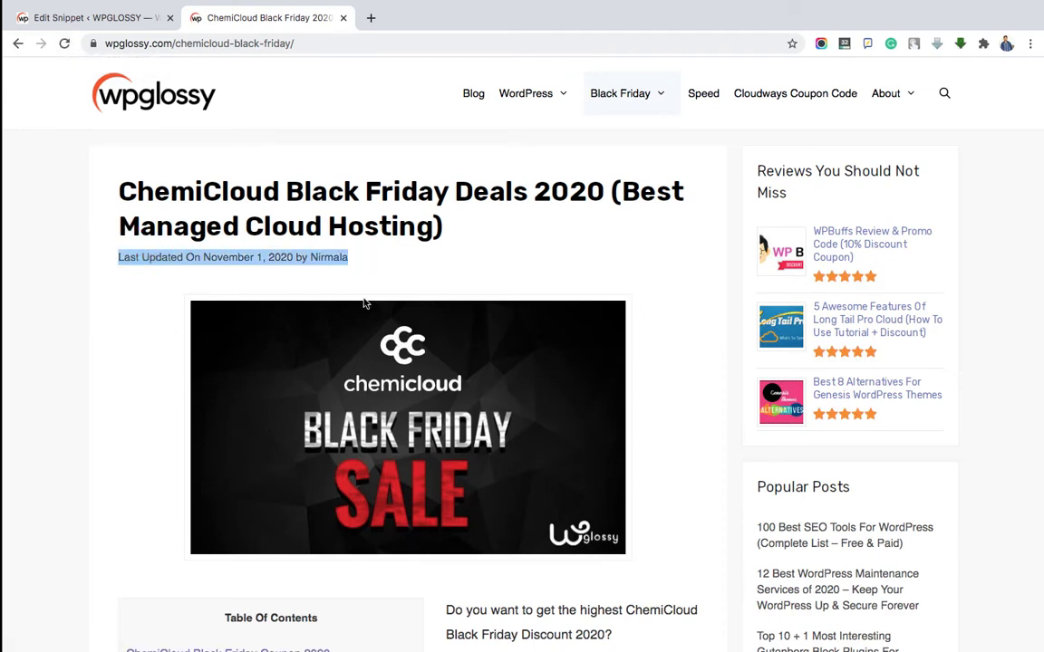
left_click(473, 93)
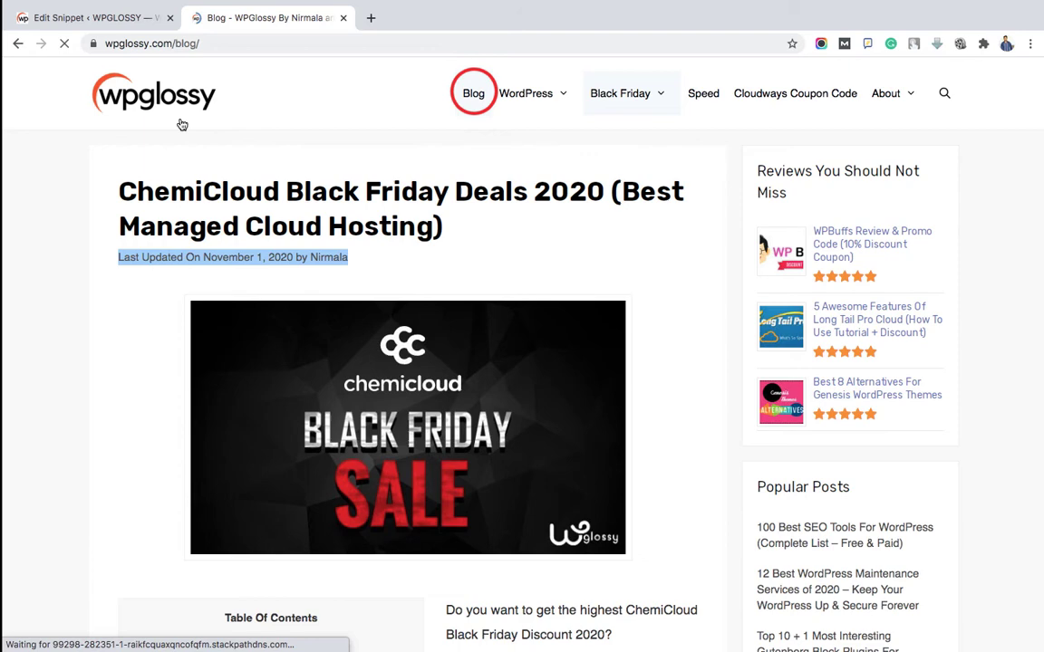
- Return to the snippet editor and select all of the snippet's code
left_click(121, 18)
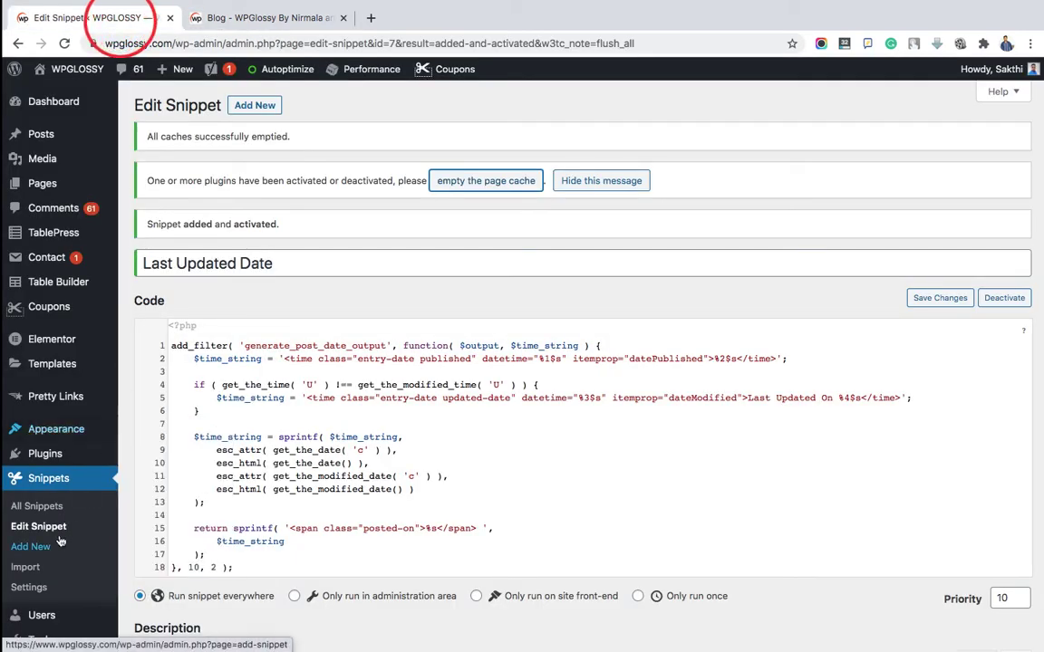
left_click(192, 389)
key("super+a")
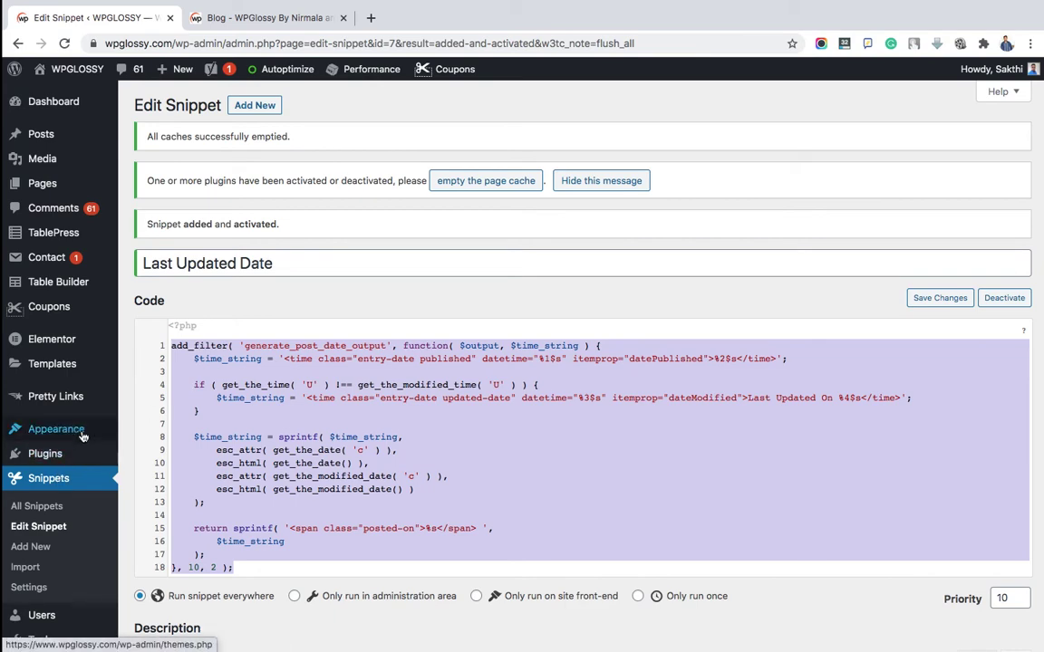
- Deactivate Code Snippets from the Installed Plugins list
mouse_move(73, 457)
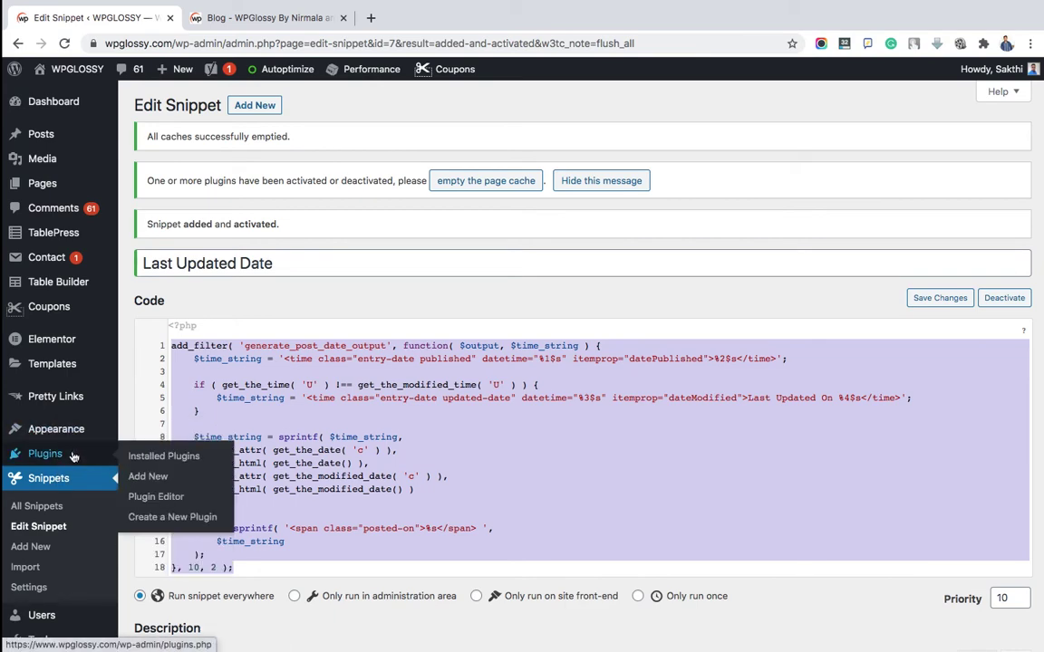
left_click(144, 457)
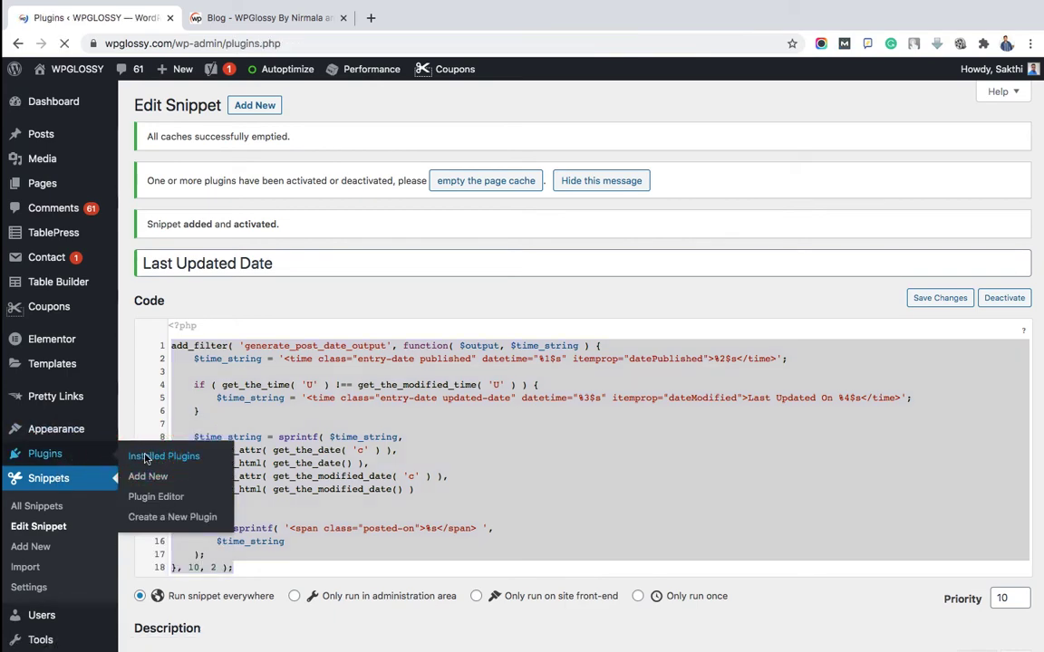
scroll(263, 407, "down", 5)
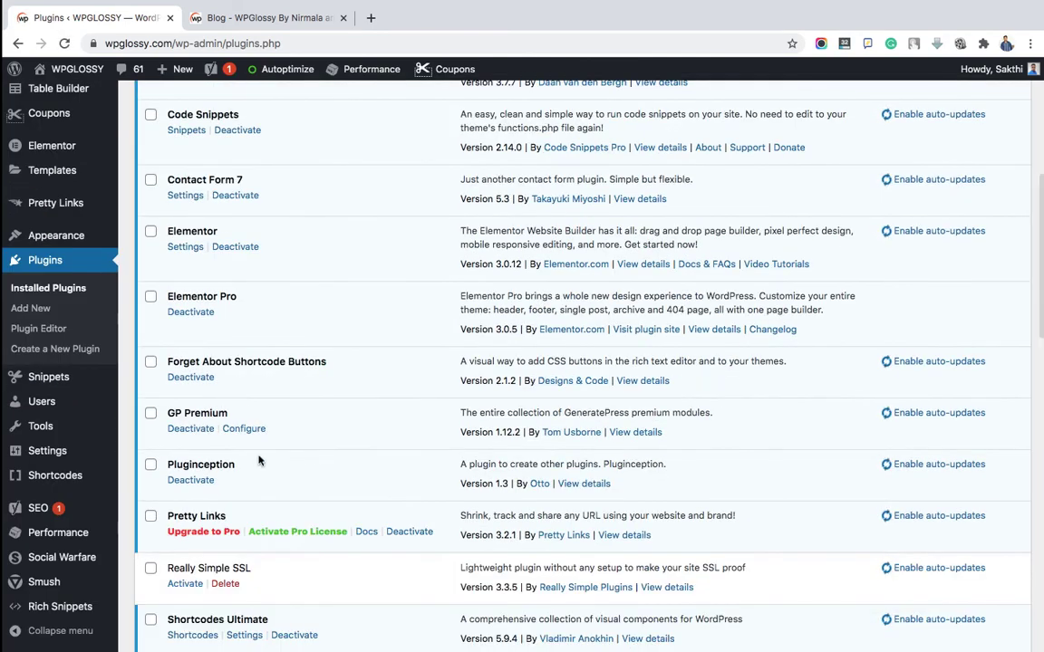
scroll(229, 497, "down", 3)
scroll(228, 496, "up", 4)
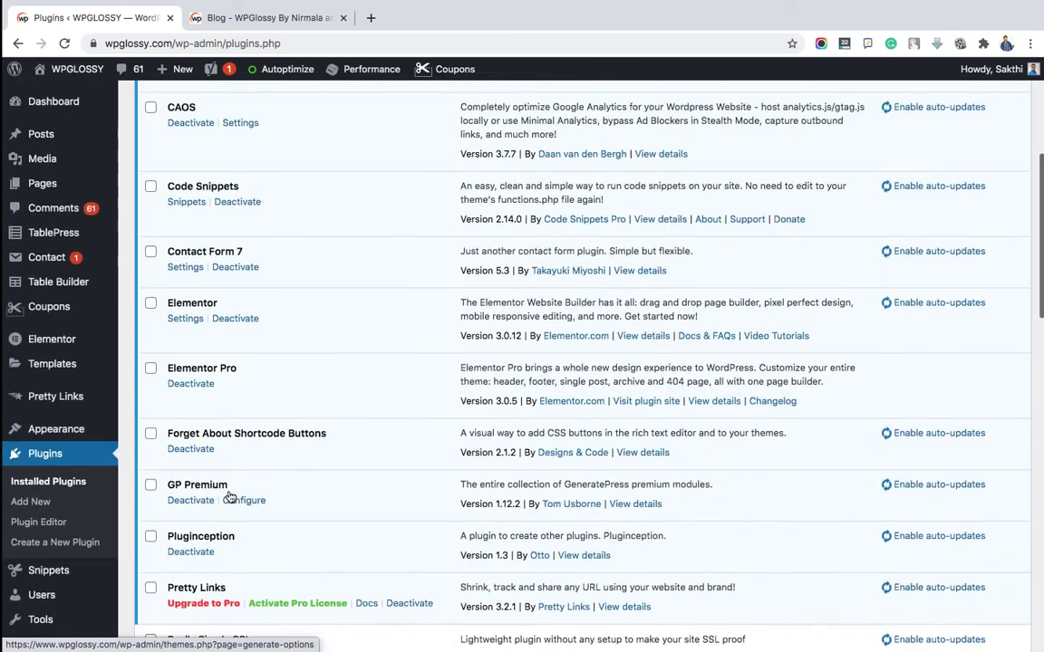
scroll(228, 497, "up", 1)
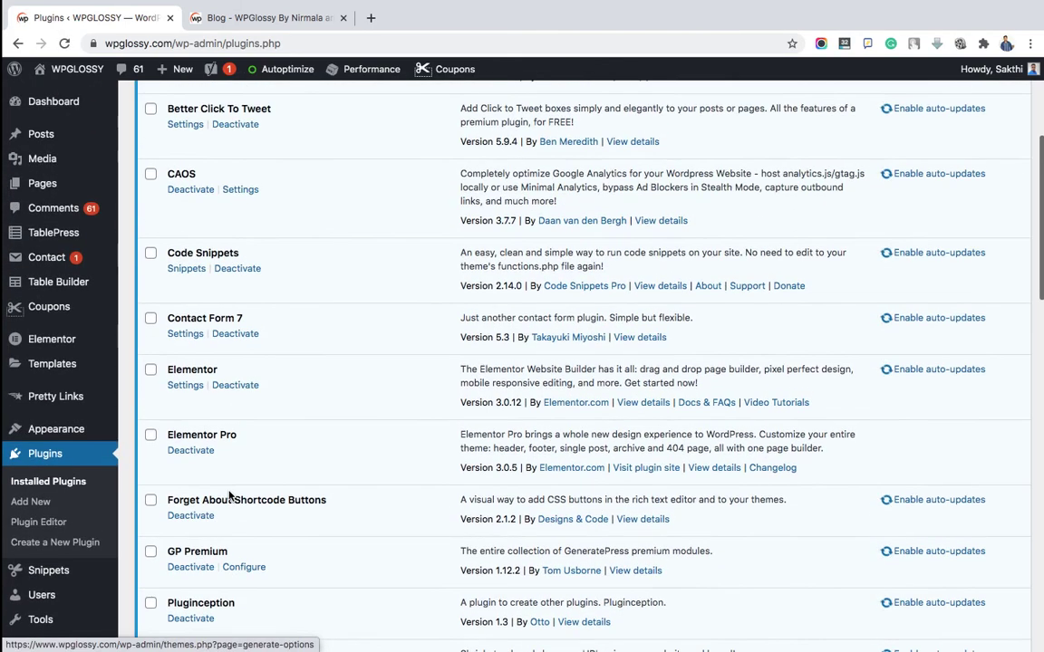
left_click(238, 272)
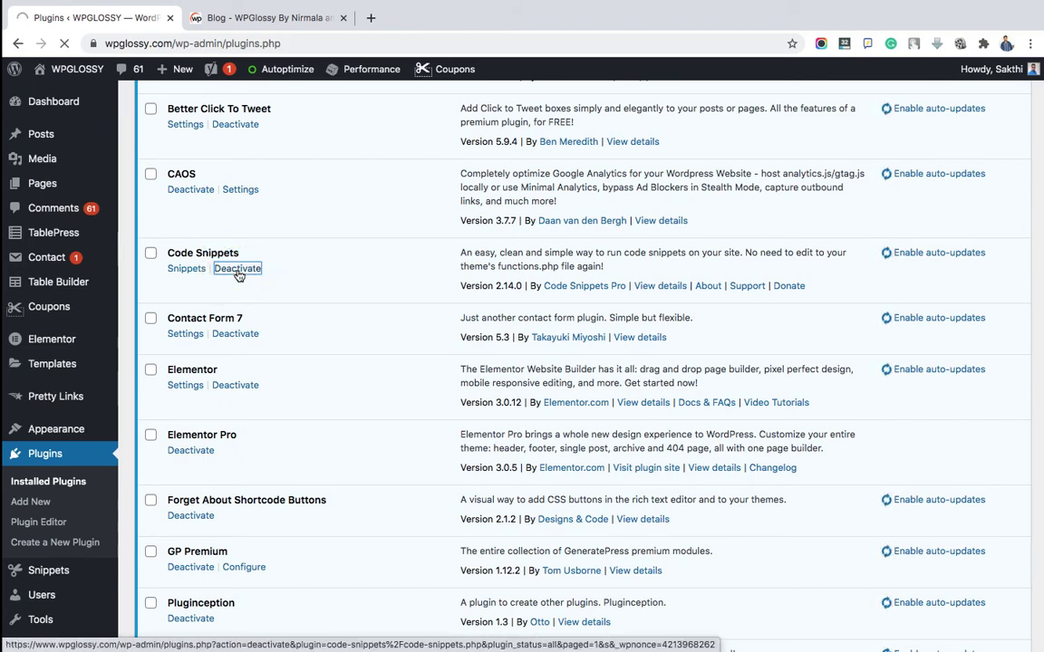
scroll(242, 484, "down", 1)
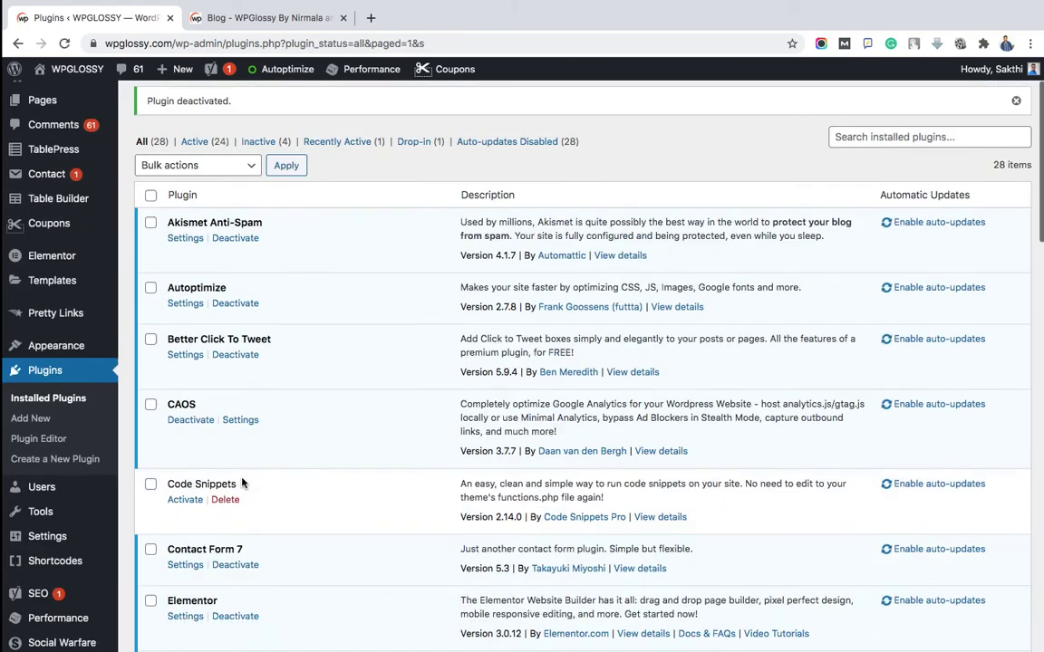
scroll(242, 484, "down", 3)
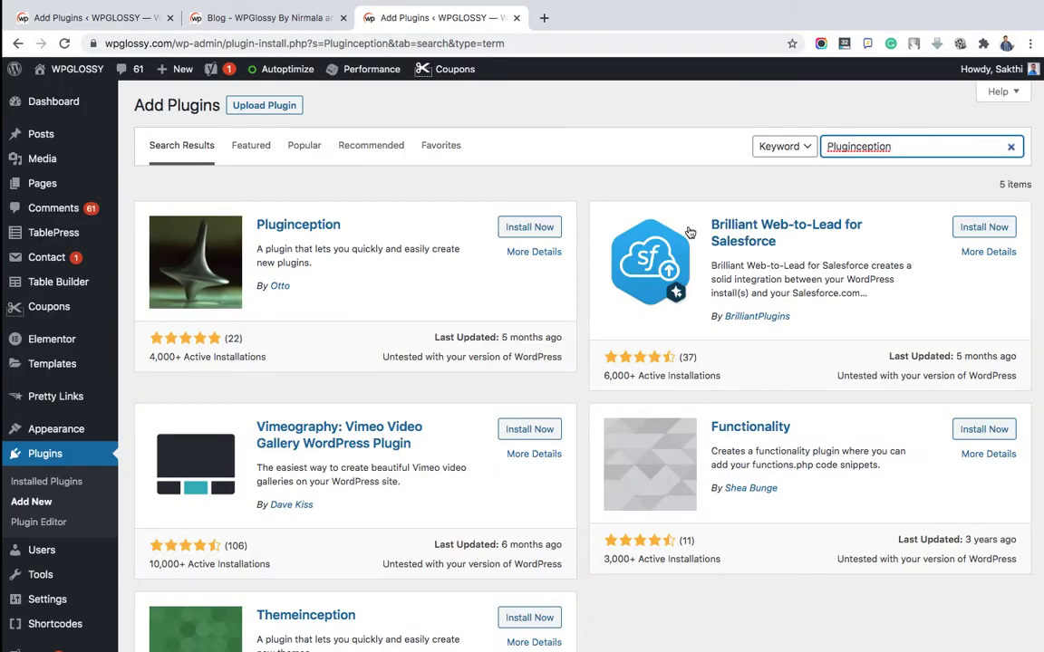
- Install Pluginception from the search results and activate it
left_click(531, 228)
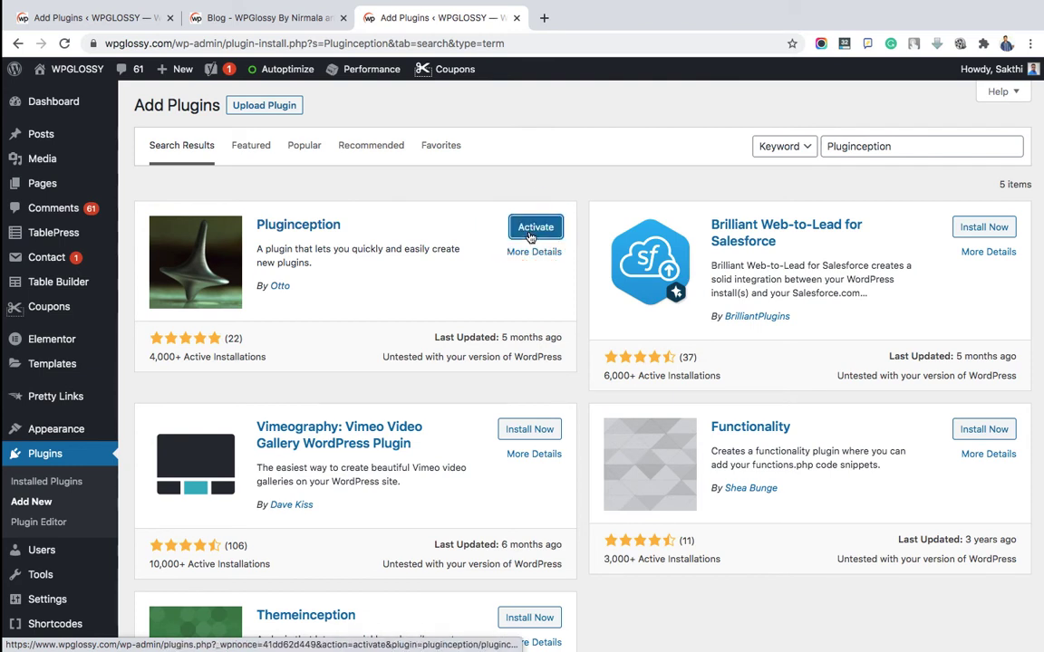
left_click(533, 230)
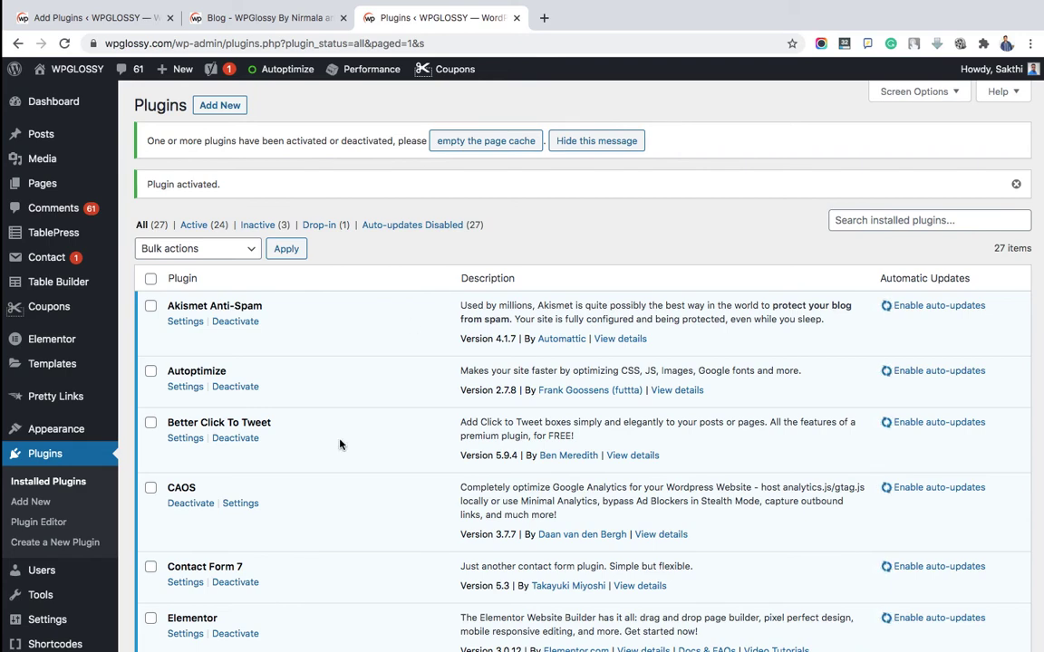
- Empty the page cache, then create and activate a blank plugin named 'Wpglossy Last Updated Date'
left_click(502, 142)
scroll(272, 297, "down", 5)
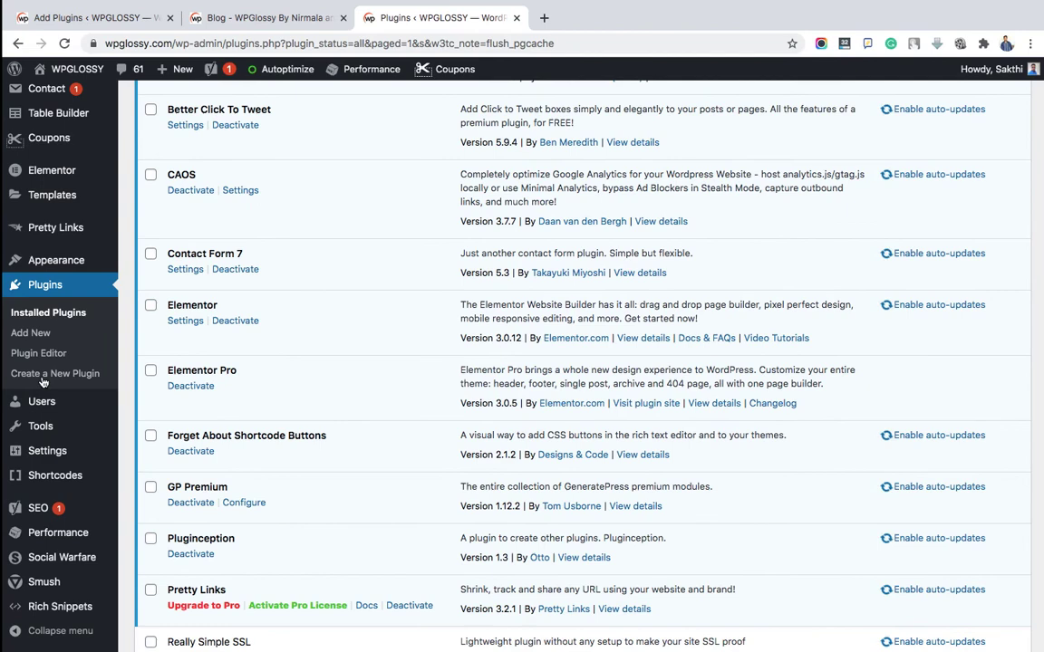
left_click(91, 376)
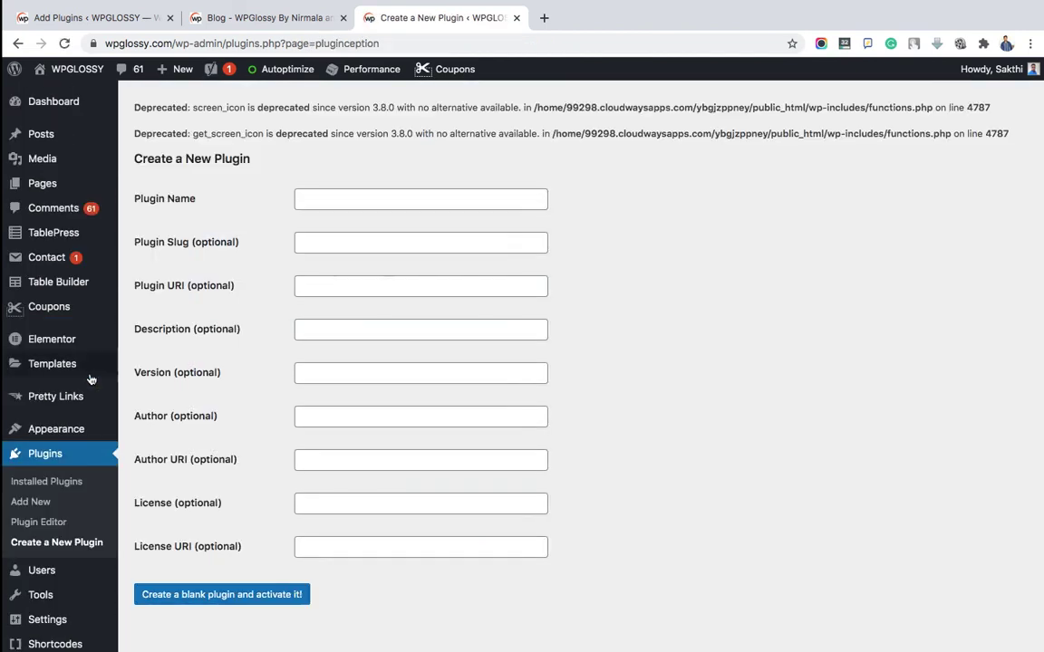
left_click(335, 200)
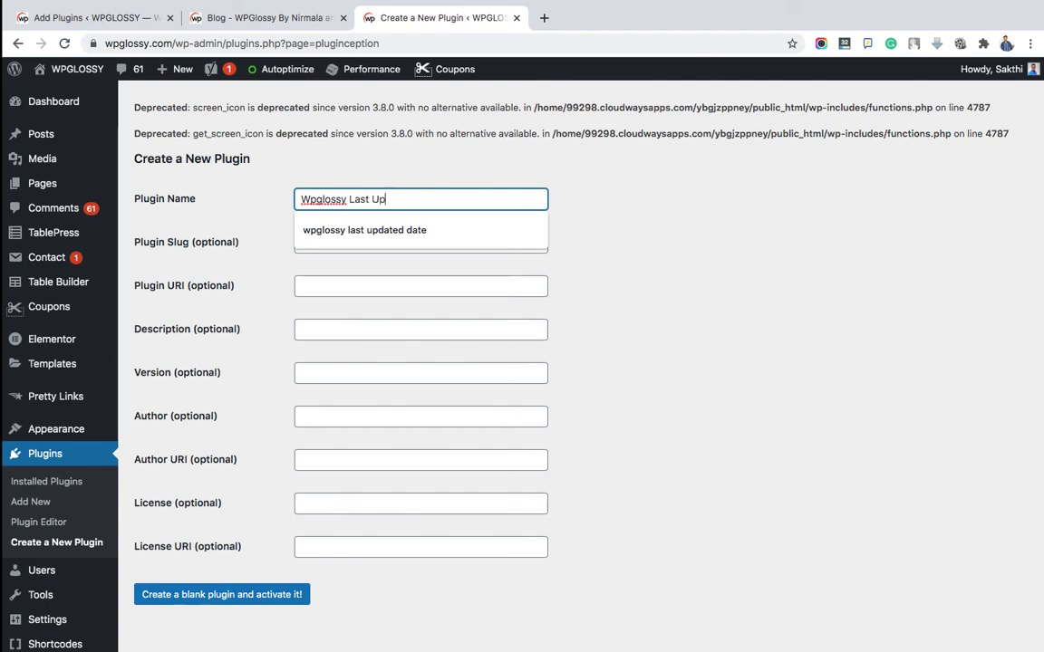
type("Wpglossy Last Updated Date")
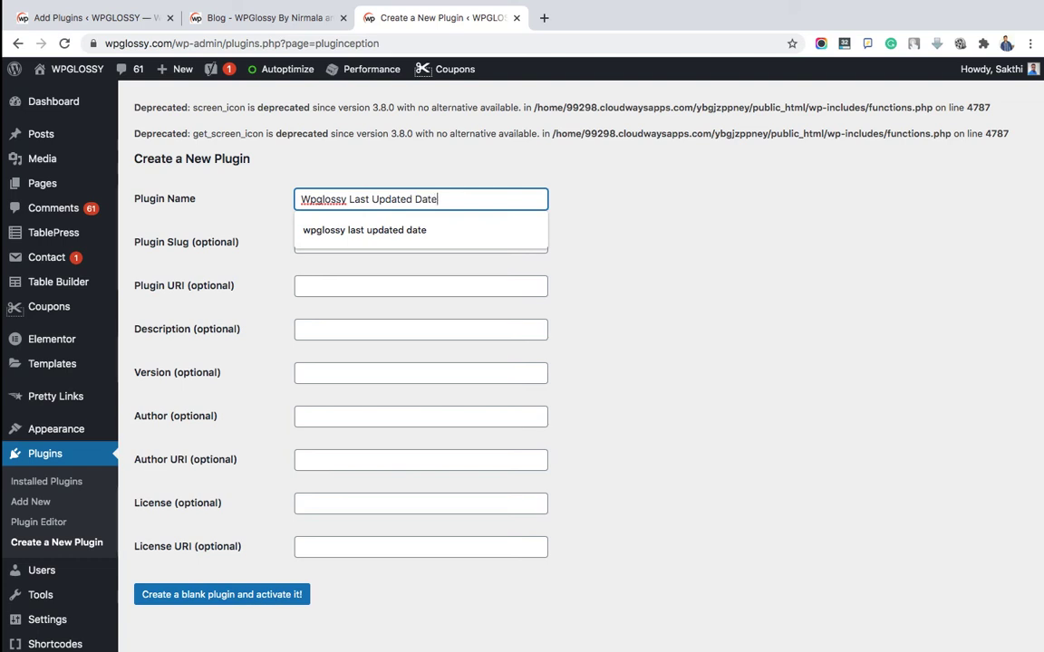
left_click(234, 268)
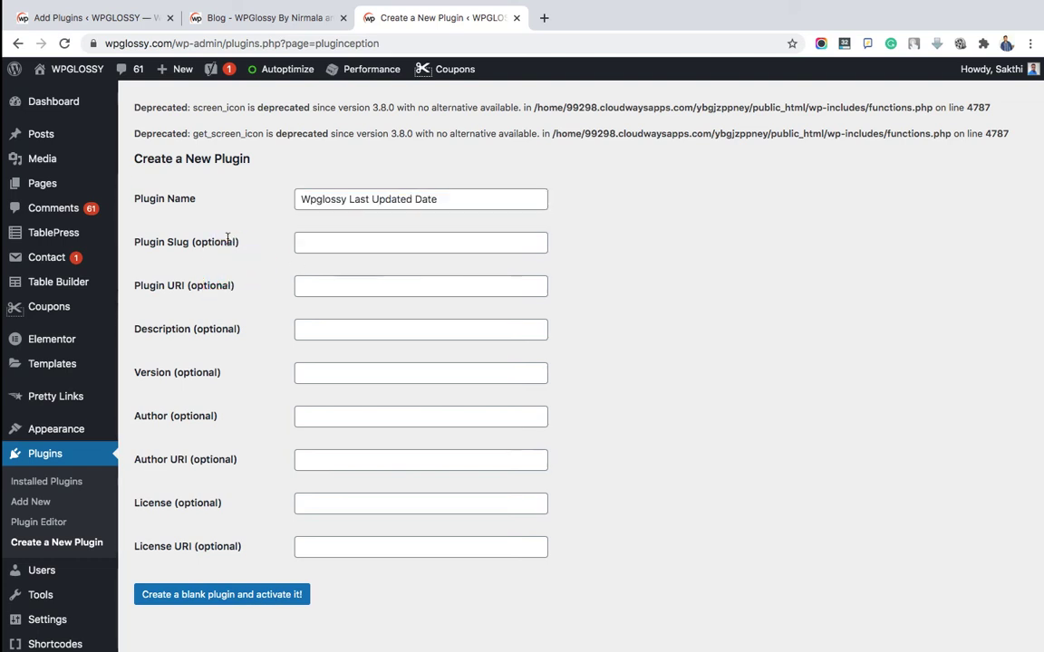
left_click(222, 598)
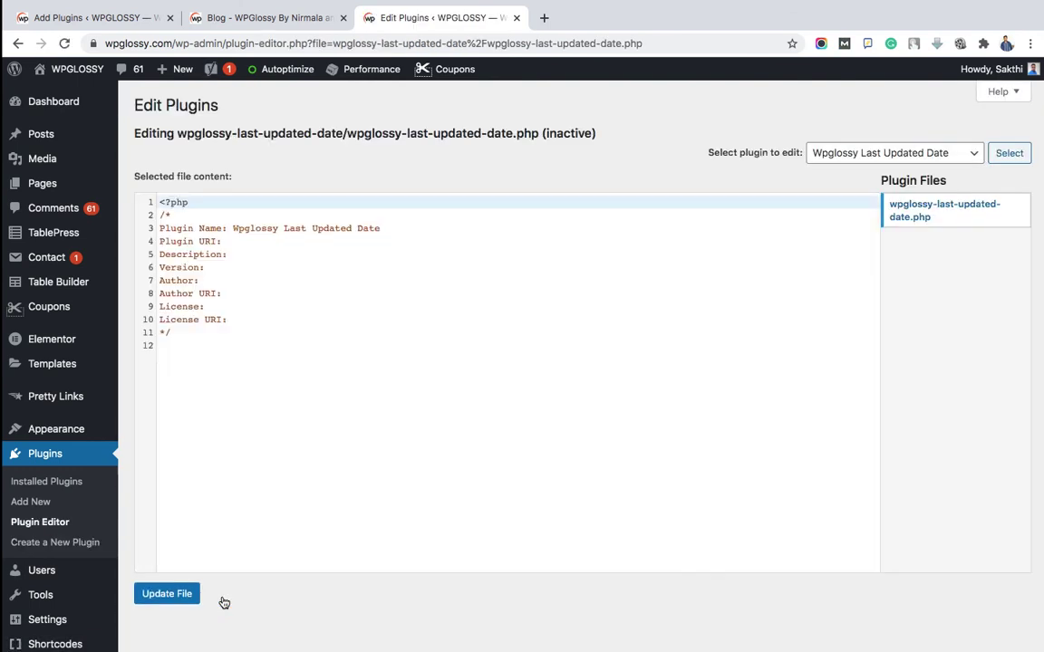
- Paste the add_filter last-updated code below the plugin's header comment and save the file
left_click(187, 337)
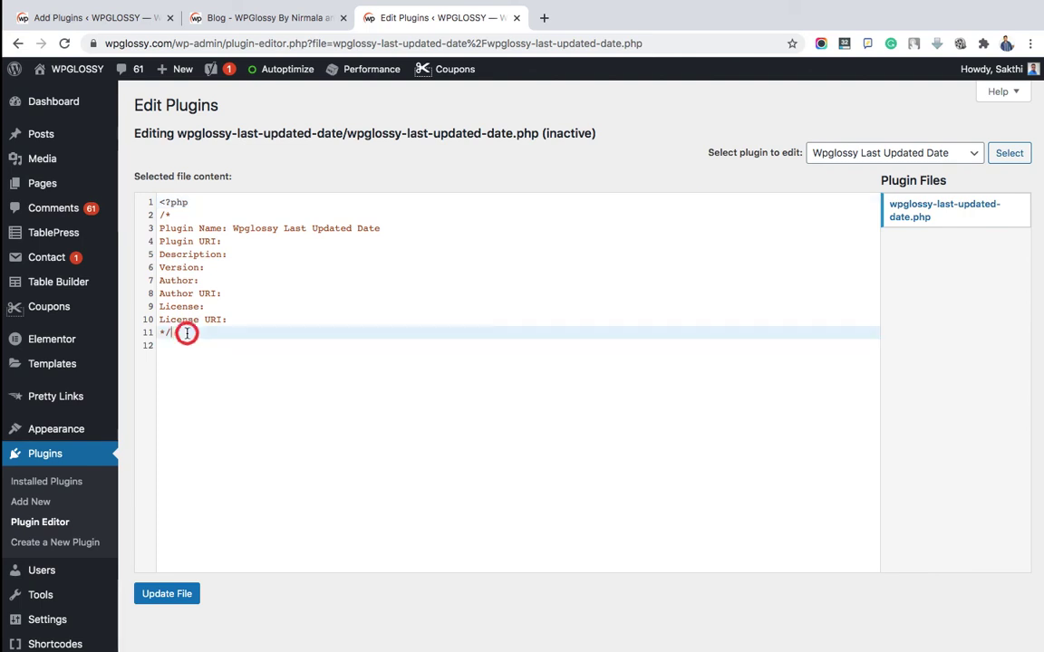
key("Return")
type("add_filter( 'generate_post_date_output', function( $output, $time_string ) {     $time_string = '<time class=\"entry-date published\" datetime=\"%1$s\" itemprop=\"datePublished\">%2$s</time>';      if ( get_the_time( 'U' ) !== get_the_modified_time( 'U' ) ) {         $time_string = '<time class=\"entry-date updated-date\" datetime=\"%3$s\" itemprop=\"dateModified\">Last Updated On %4$s</time>';     }      $time_string = sprintf( $time_string,         esc_attr( get_the_date( 'c' ) ),         esc_html( get_the_date() ),         esc_attr( get_the_modified_date( 'c' ) ),         esc_html( get_the_modified_date() )     );      return sprintf( '<span class=\"posted-on\">%s</span> ',         $time_string     ); }, 10, 2 );")
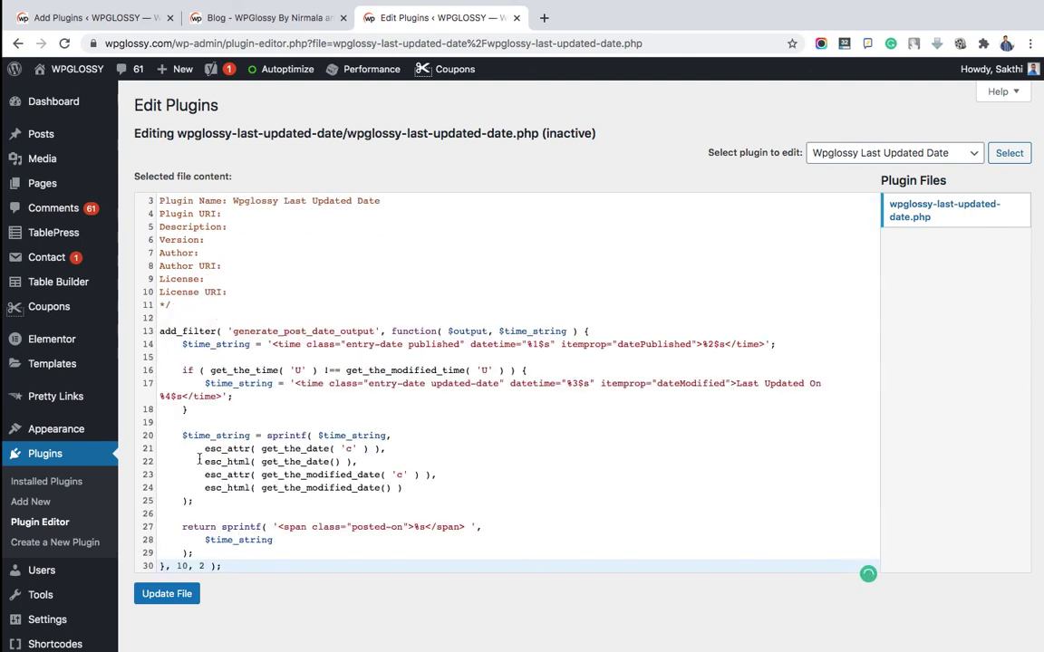
key("Return")
left_click(155, 600)
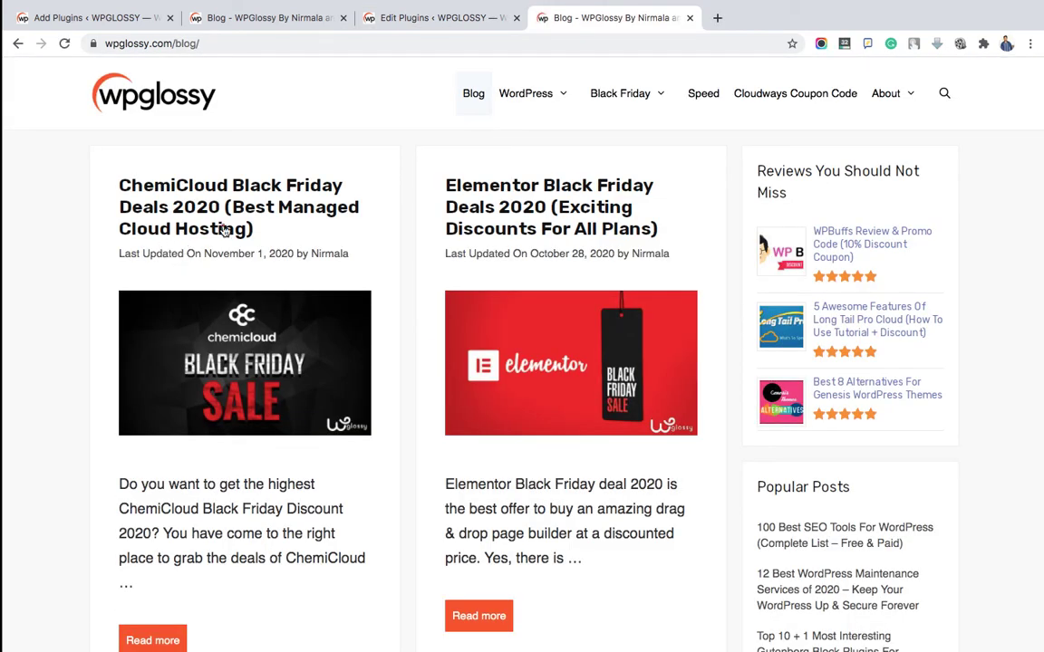
- Check the ChemiCloud Black Friday post's Last Updated On date, then return to the plugin editor and empty all caches
left_click(224, 230)
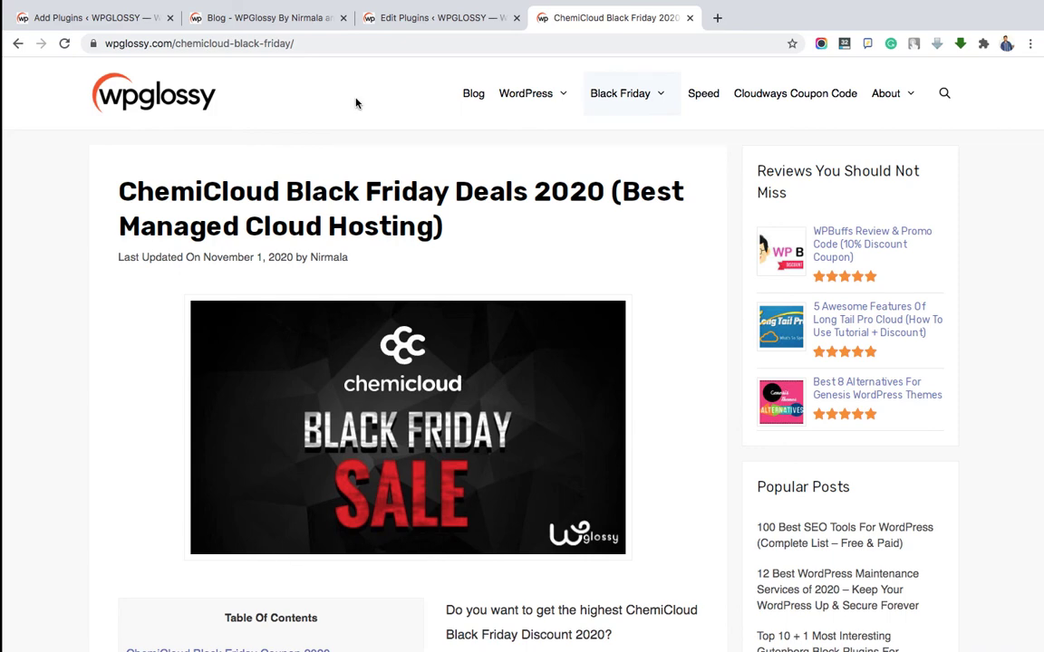
left_click(381, 18)
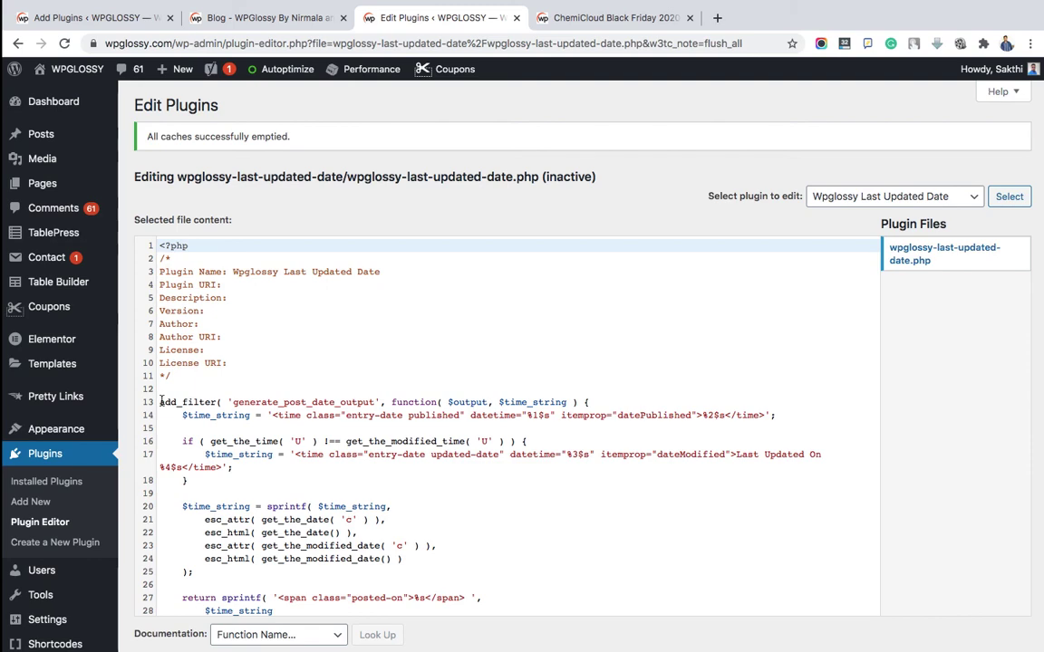
mouse_move(864, 29)
left_click(803, 9)
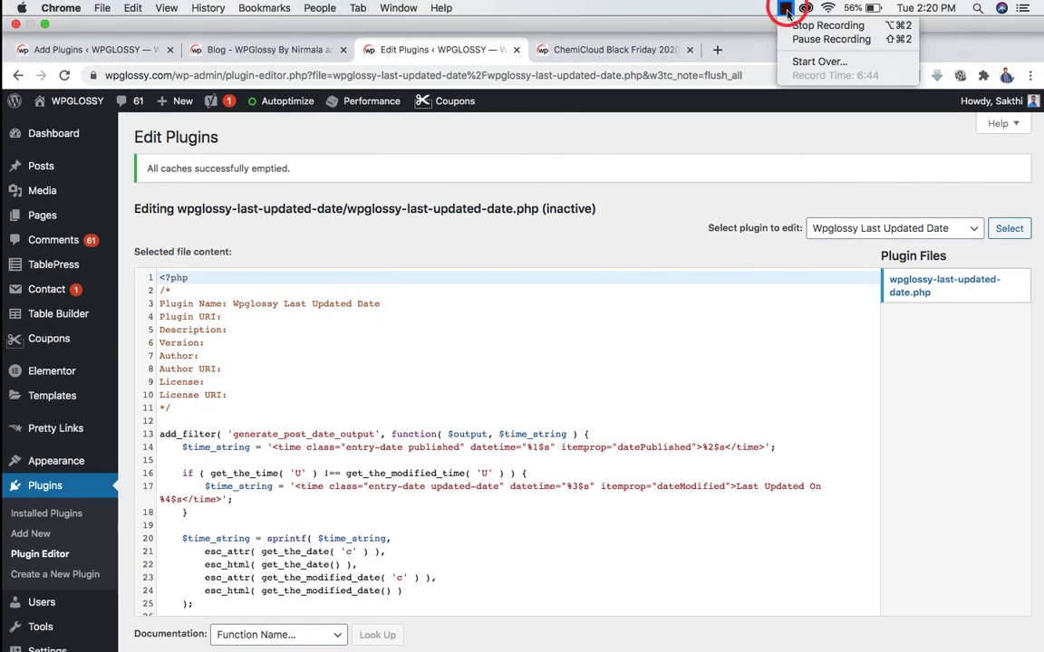